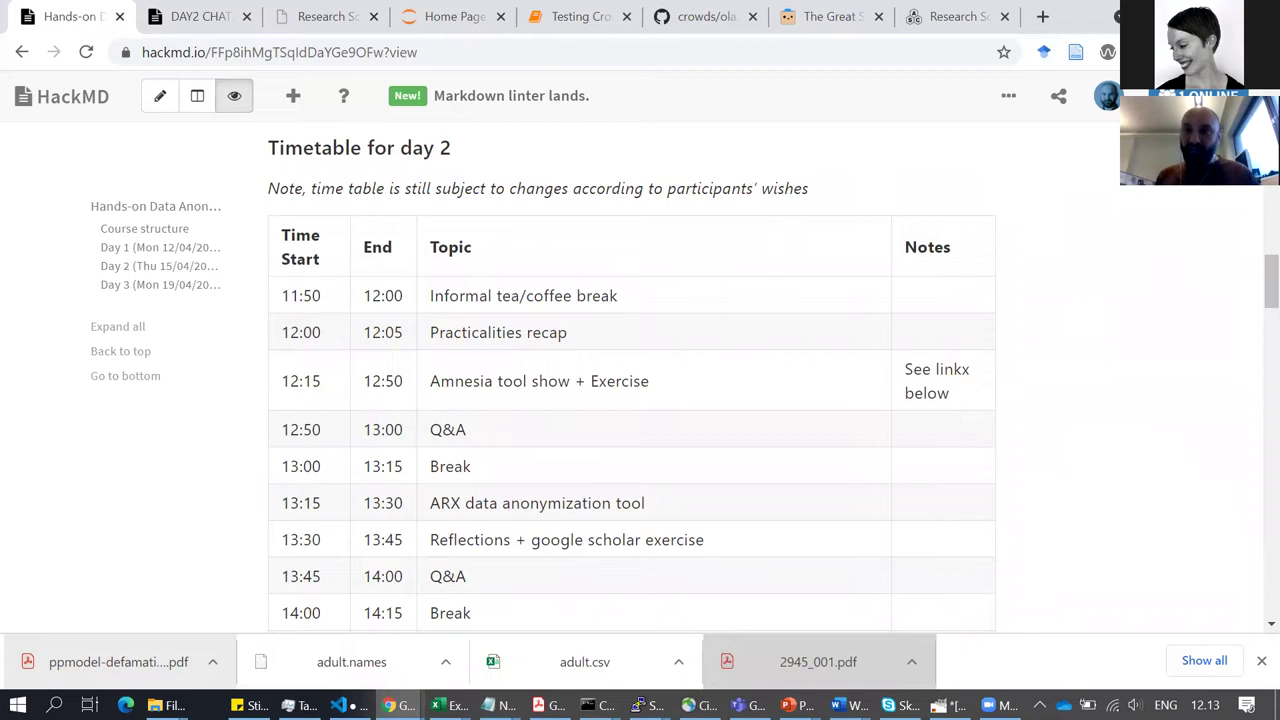
Step: From the DAY2 CHAT tab, open a new blank browser window and snap it to the left half
{"action": "left_click", "coordinate": [182, 22]}
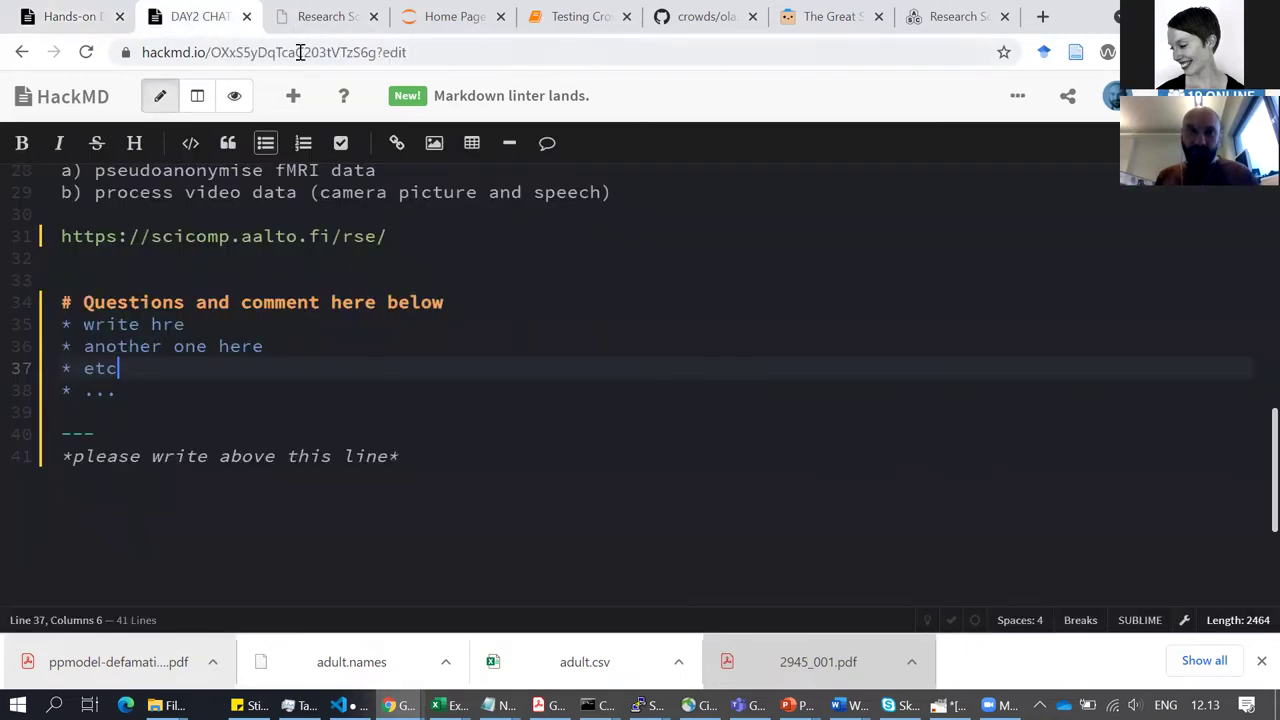
{"action": "left_click", "coordinate": [330, 57]}
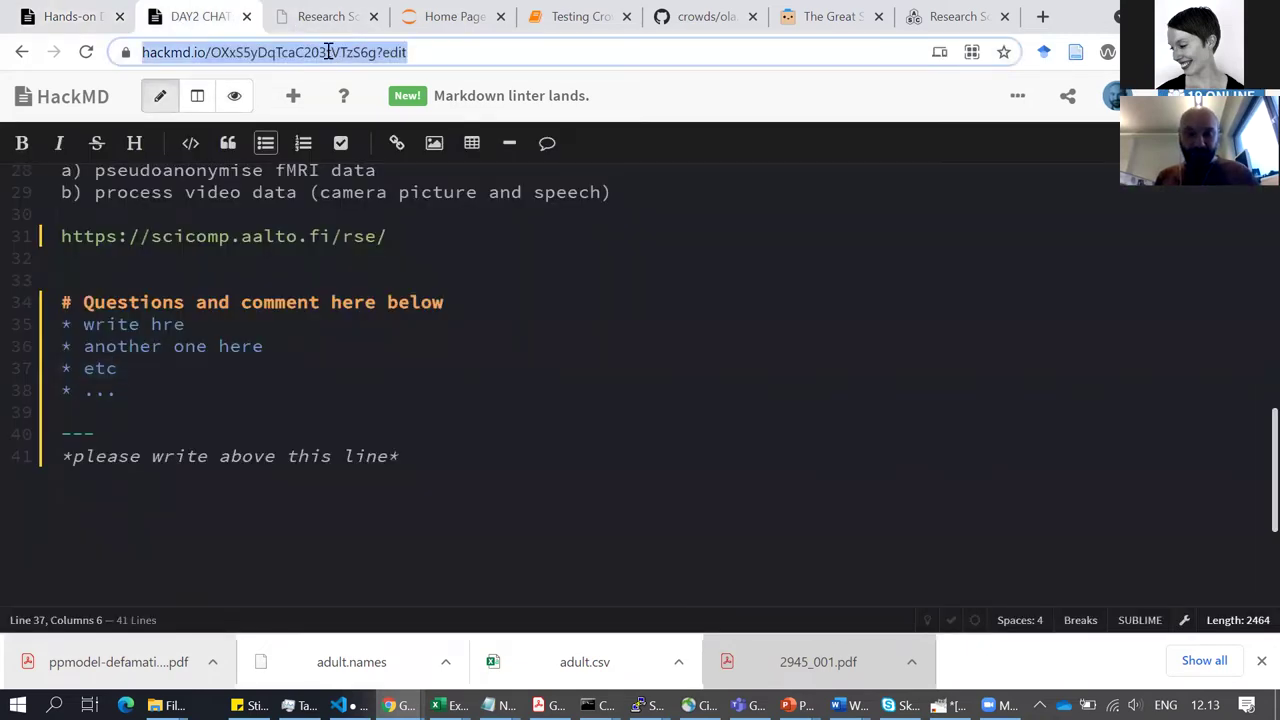
{"action": "key", "text": "ctrl+n"}
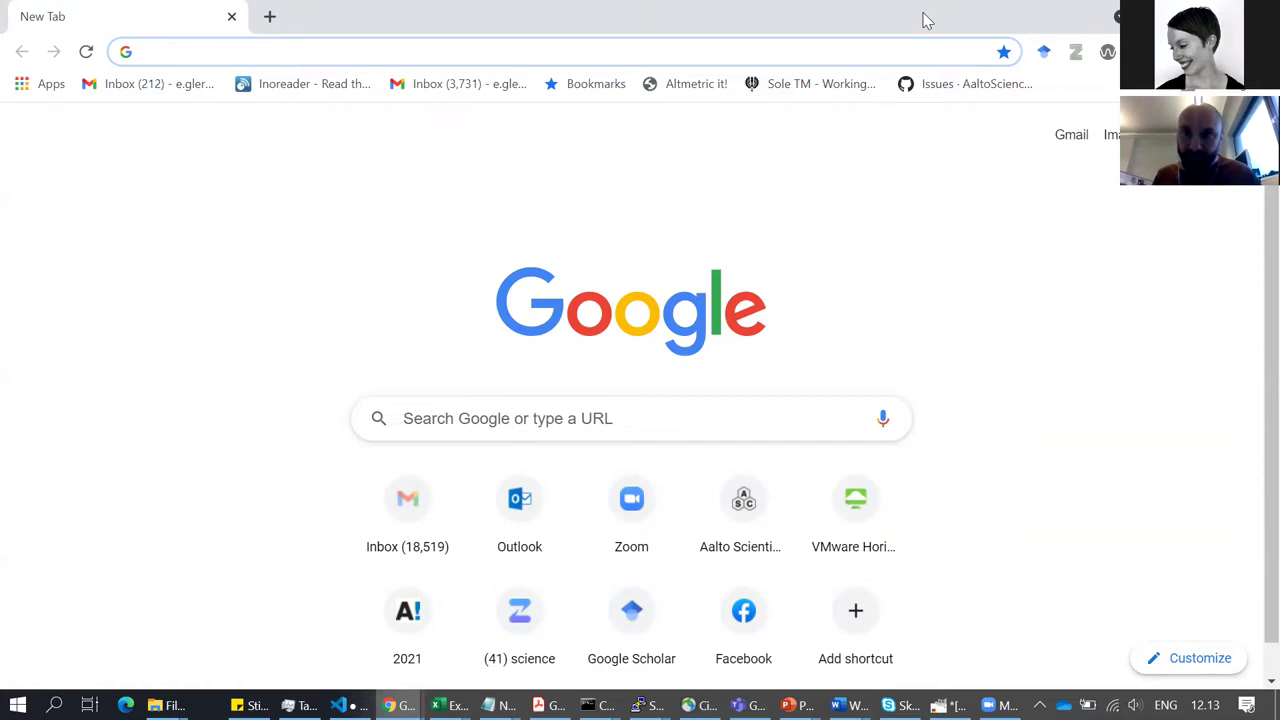
{"action": "double_click", "coordinate": [727, 25]}
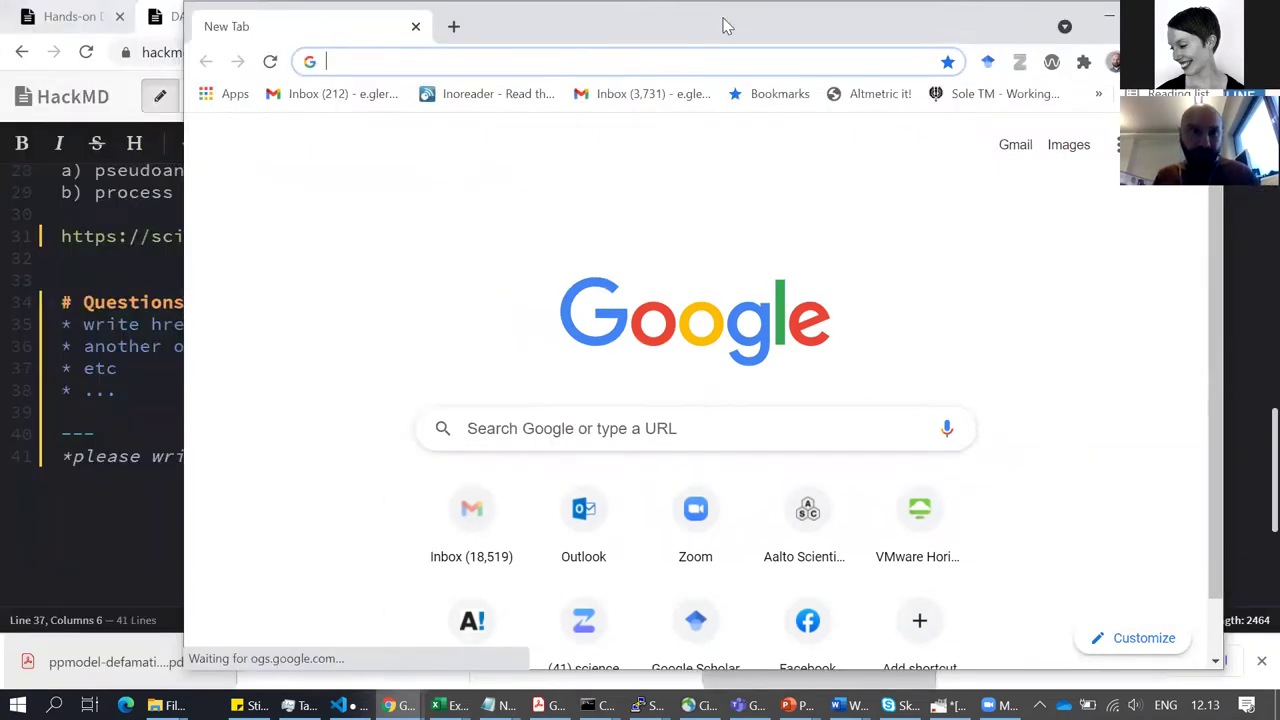
{"action": "key", "text": "super+Left"}
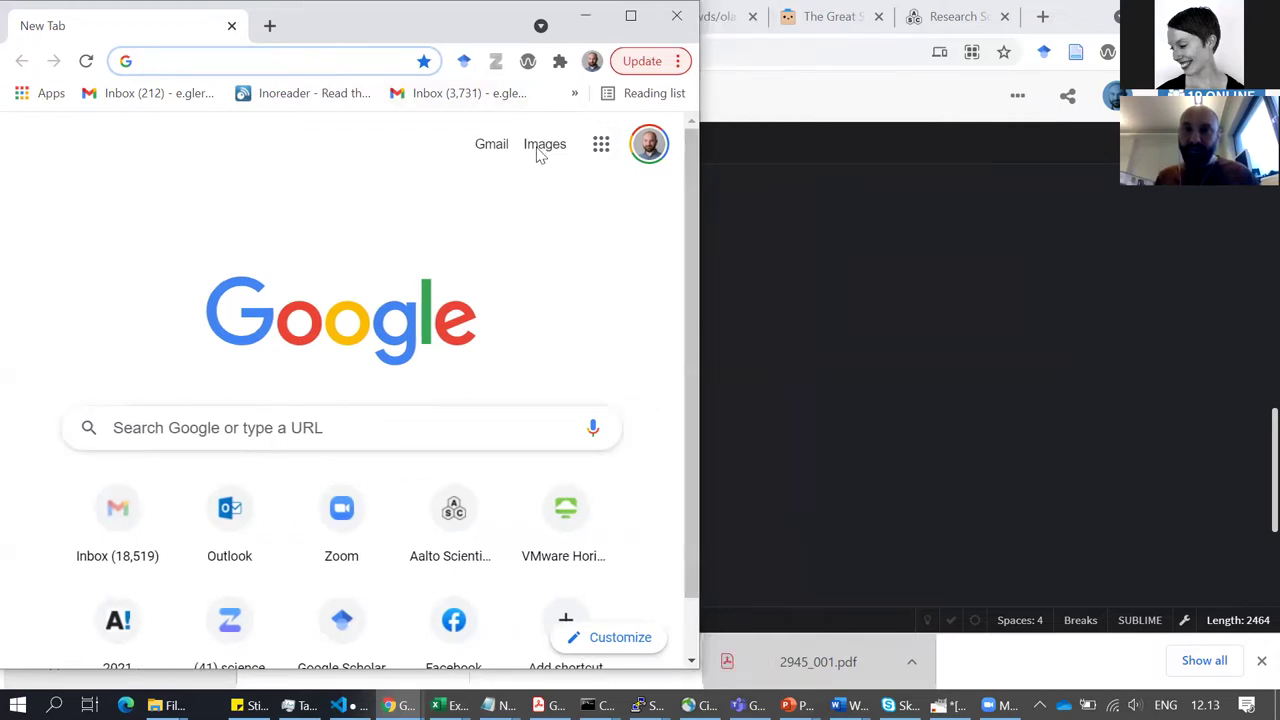
Step: Load the Amnesia website by entering 'am' in the address bar
{"action": "left_click", "coordinate": [256, 57]}
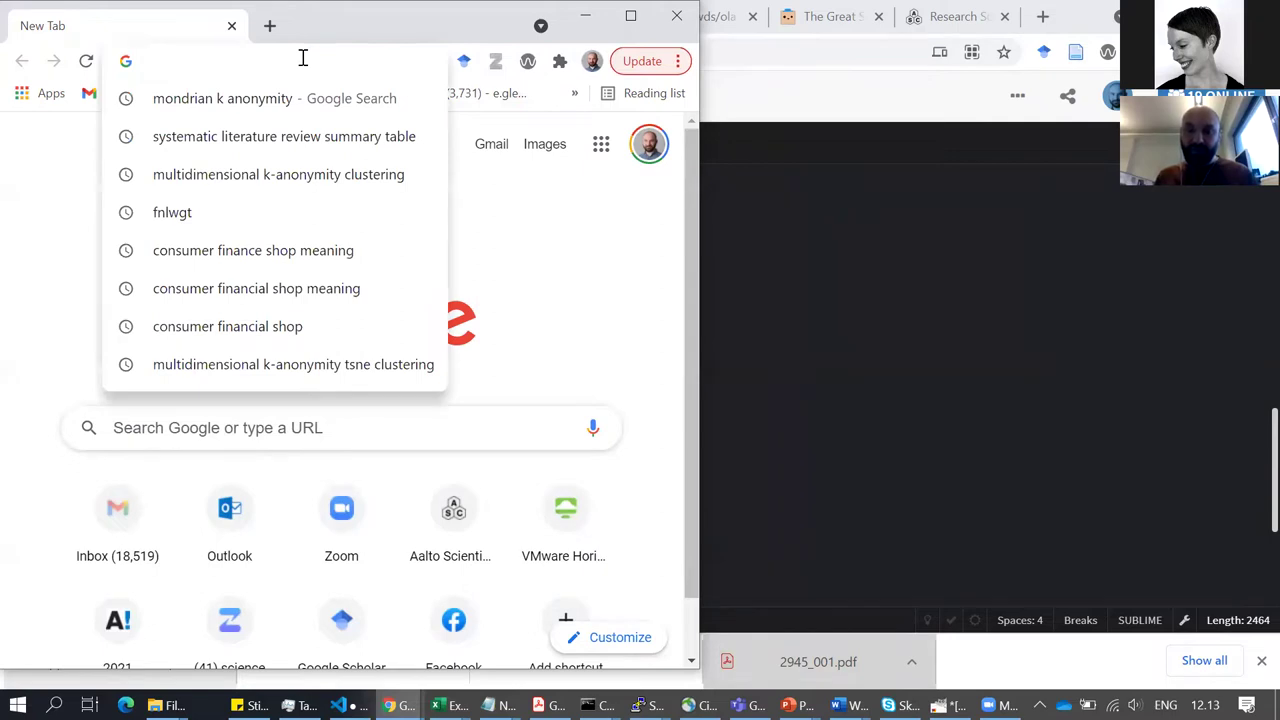
{"action": "type", "text": "am"}
{"action": "key", "text": "Return"}
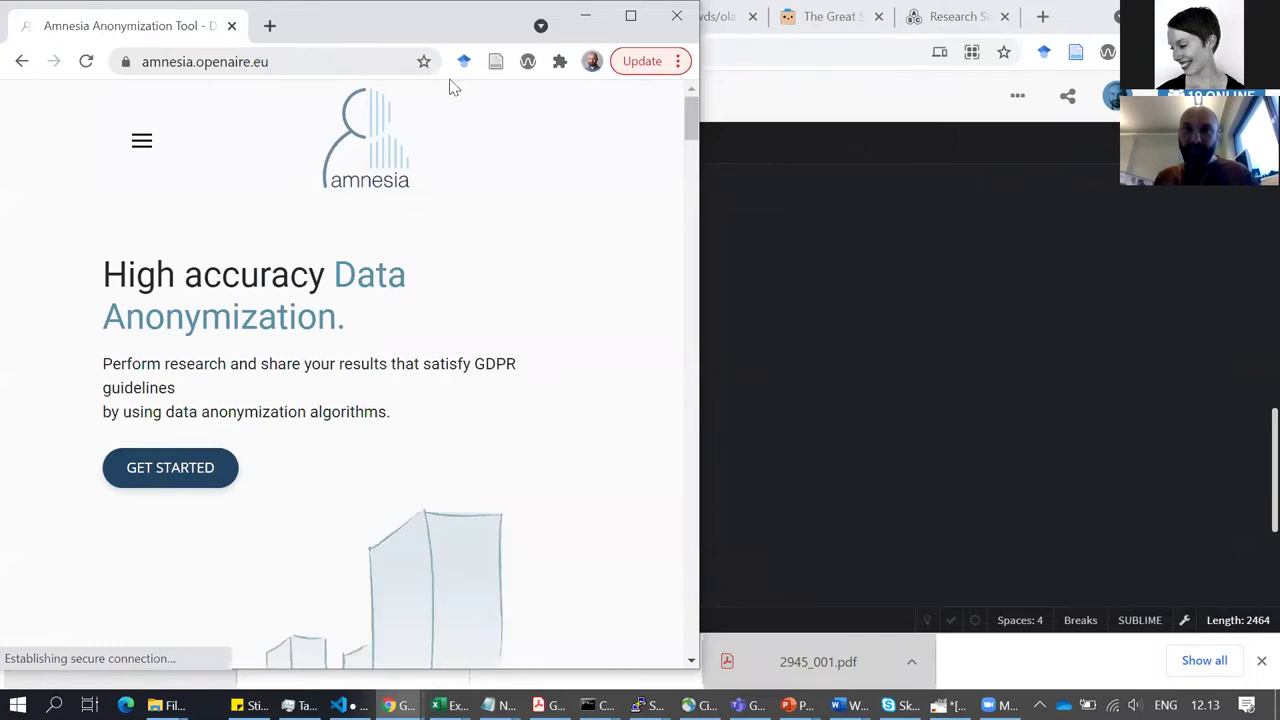
Step: Check the HackMD Hands-on course notes, then scroll through the Amnesia site
{"action": "left_click", "coordinate": [800, 95]}
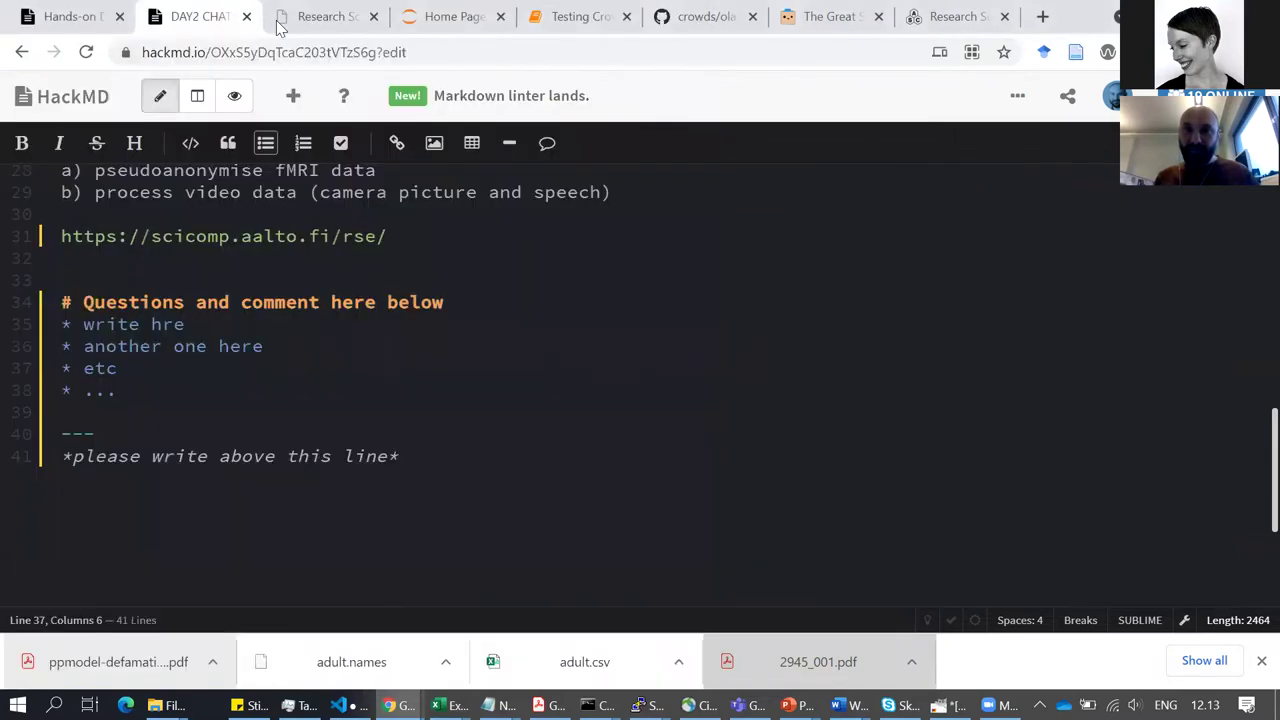
{"action": "left_click", "coordinate": [50, 16]}
{"action": "scroll", "coordinate": [392, 413], "scroll_direction": "down", "scroll_amount": 5}
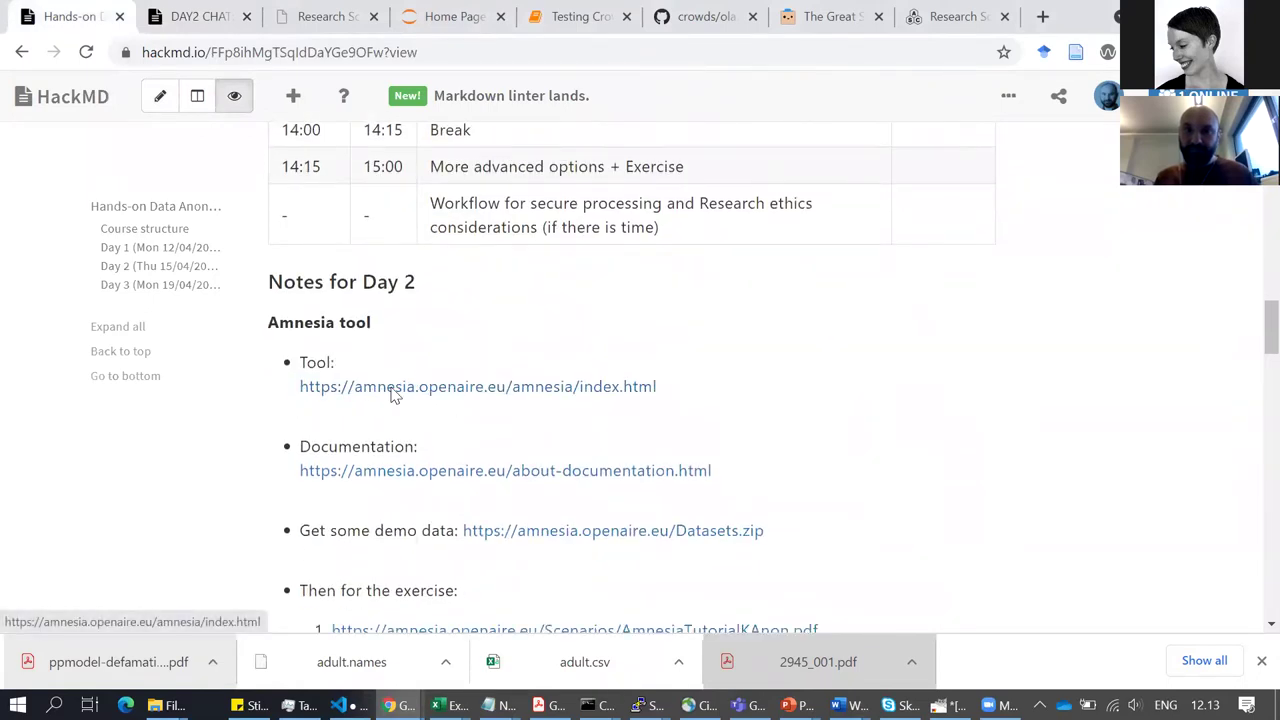
{"action": "key", "text": "alt+Tab"}
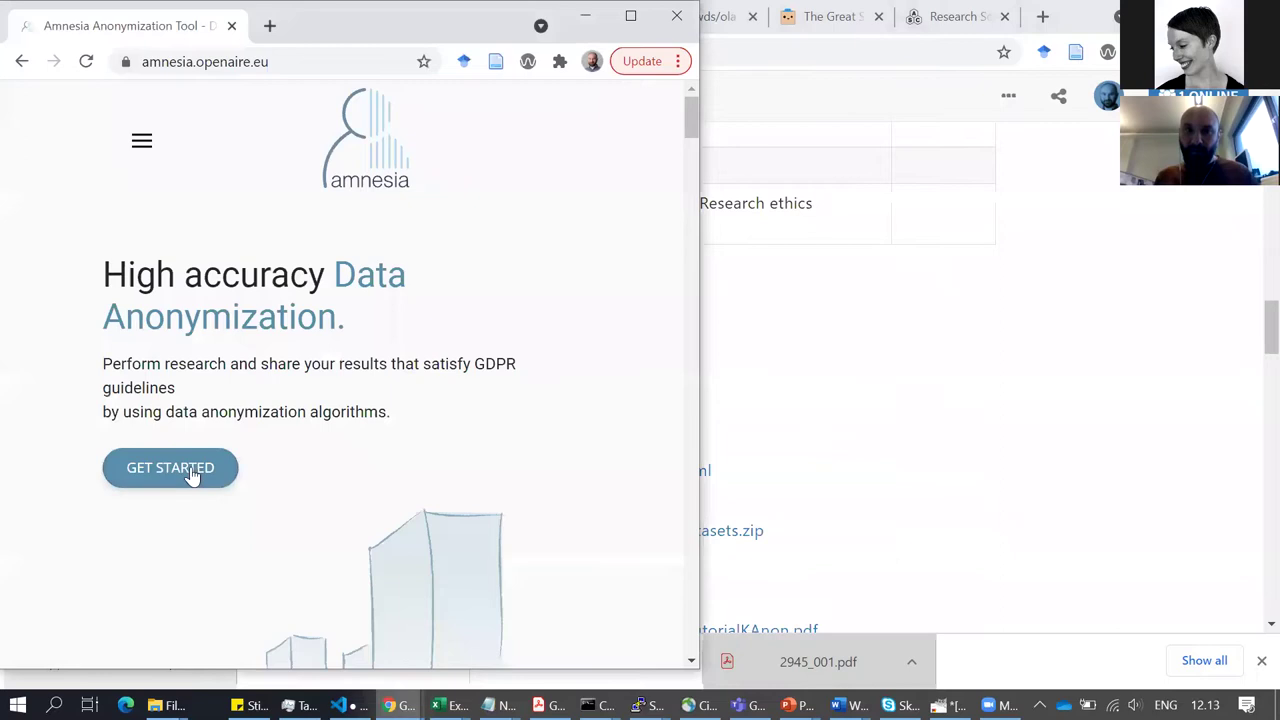
{"action": "scroll", "coordinate": [343, 360], "scroll_direction": "down", "scroll_amount": 5}
{"action": "scroll", "coordinate": [341, 358], "scroll_direction": "down", "scroll_amount": 4}
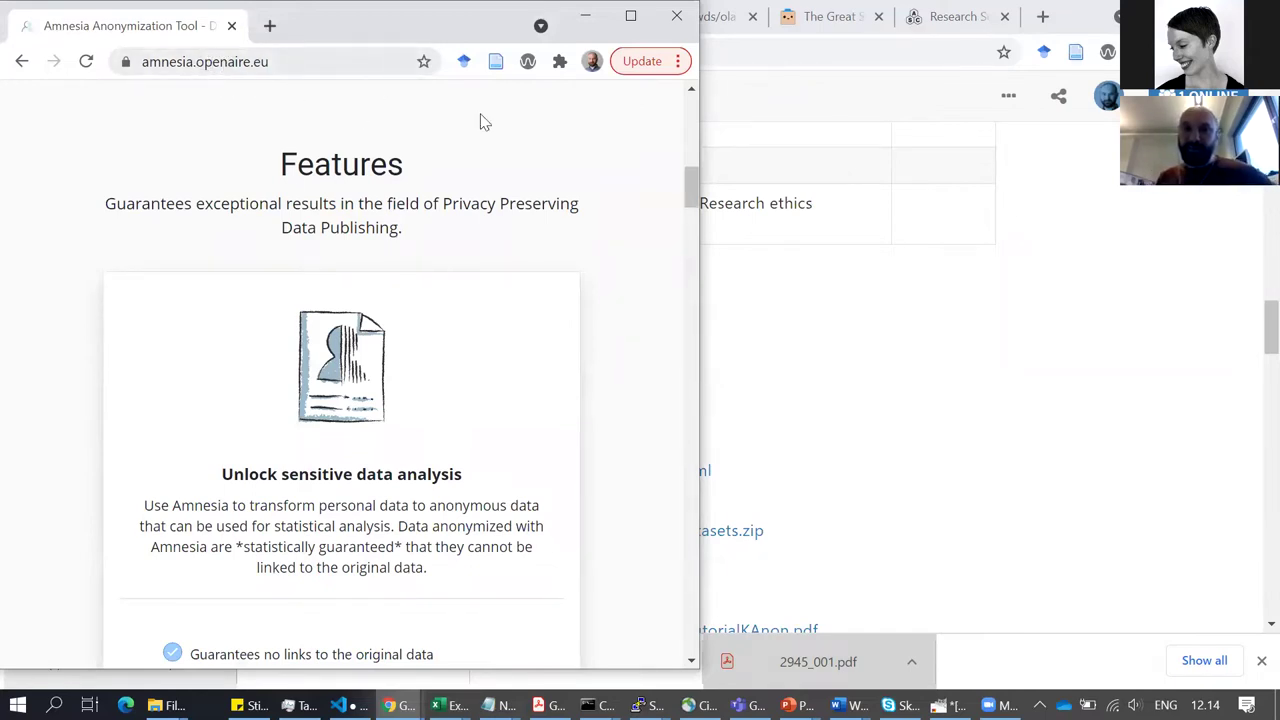
Step: Trim the address to visit the main openaire.eu site and scroll through it
{"action": "left_click_drag", "start_coordinate": [199, 62], "coordinate": [72, 60]}
{"action": "key", "text": "BackSpace"}
{"action": "key", "text": "Return"}
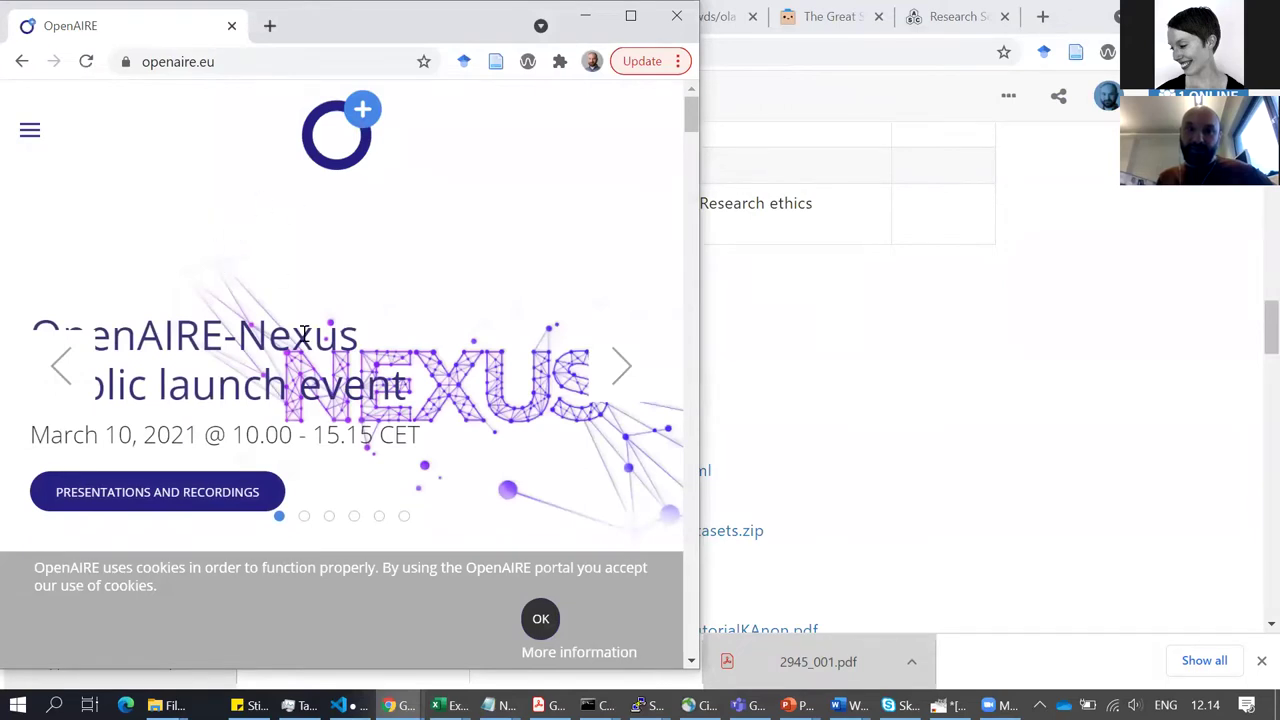
{"action": "scroll", "coordinate": [304, 333], "scroll_direction": "down", "scroll_amount": 6}
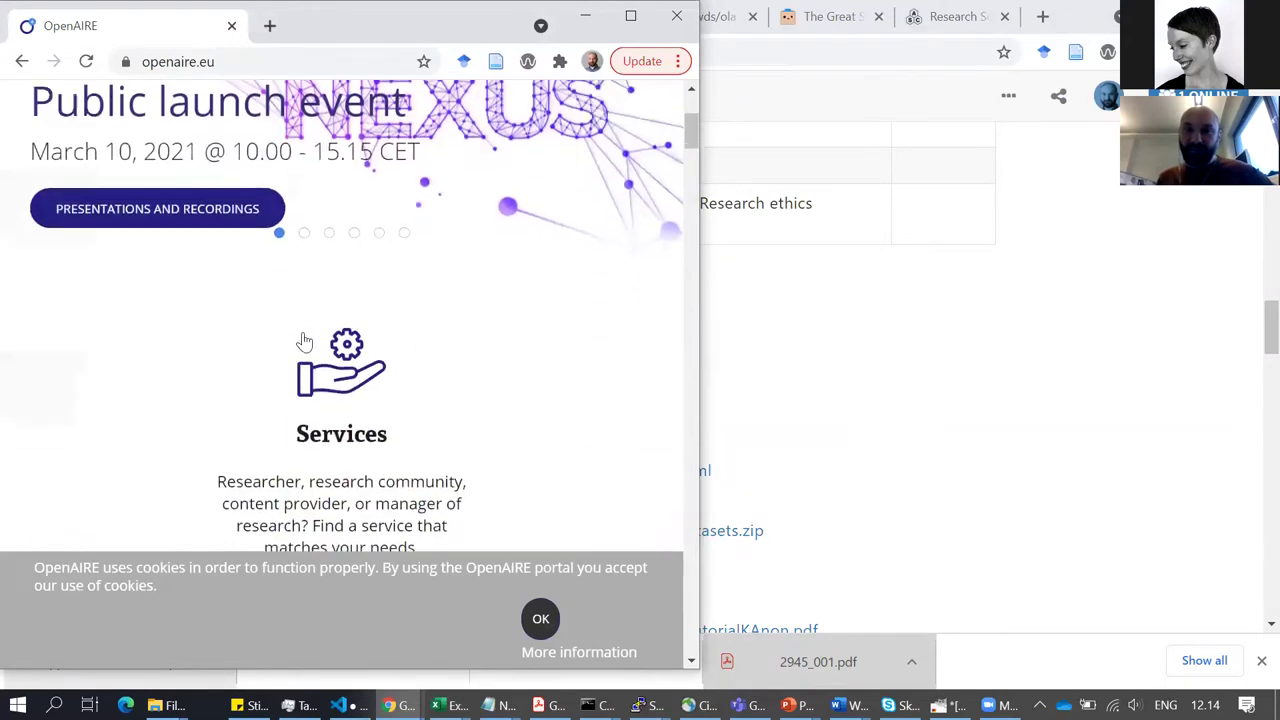
Step: Return to the Amnesia site and go to its download page via GET STARTED
{"action": "left_click", "coordinate": [22, 64]}
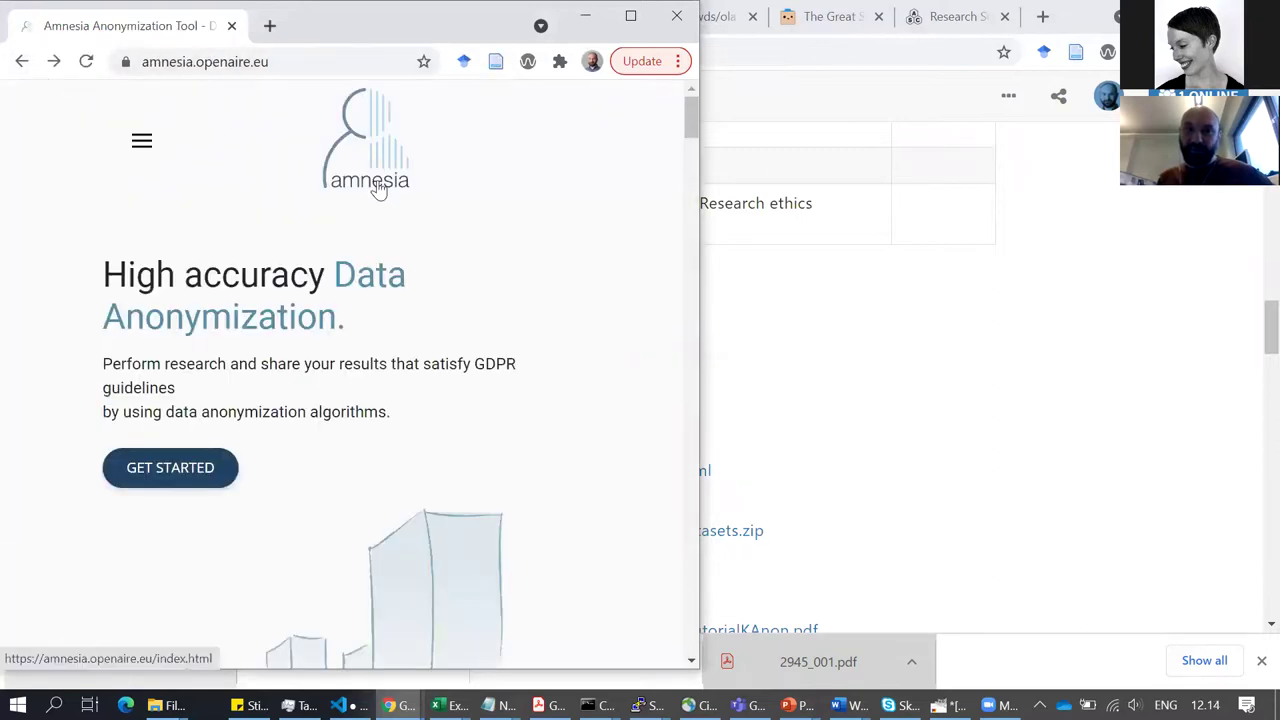
{"action": "mouse_move", "coordinate": [691, 120]}
{"action": "left_mouse_down"}
{"action": "mouse_move", "coordinate": [692, 209]}
{"action": "mouse_move", "coordinate": [688, 128]}
{"action": "left_mouse_up"}
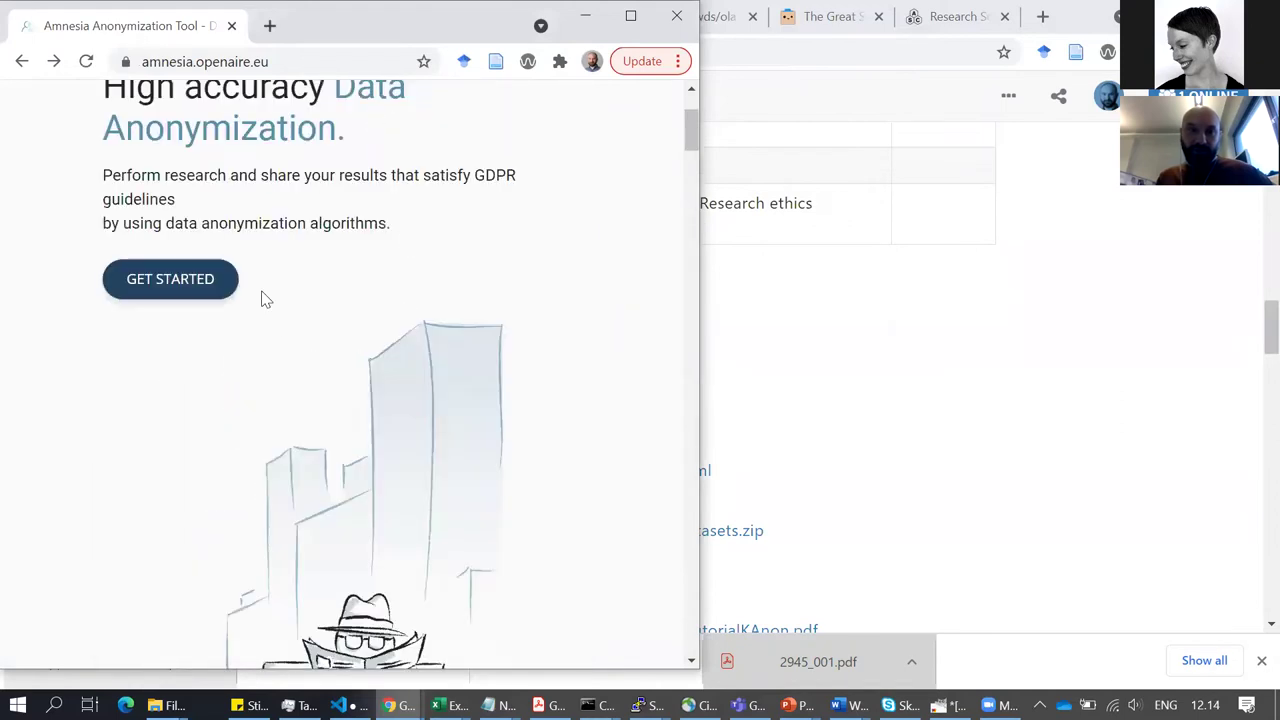
{"action": "left_click", "coordinate": [171, 289]}
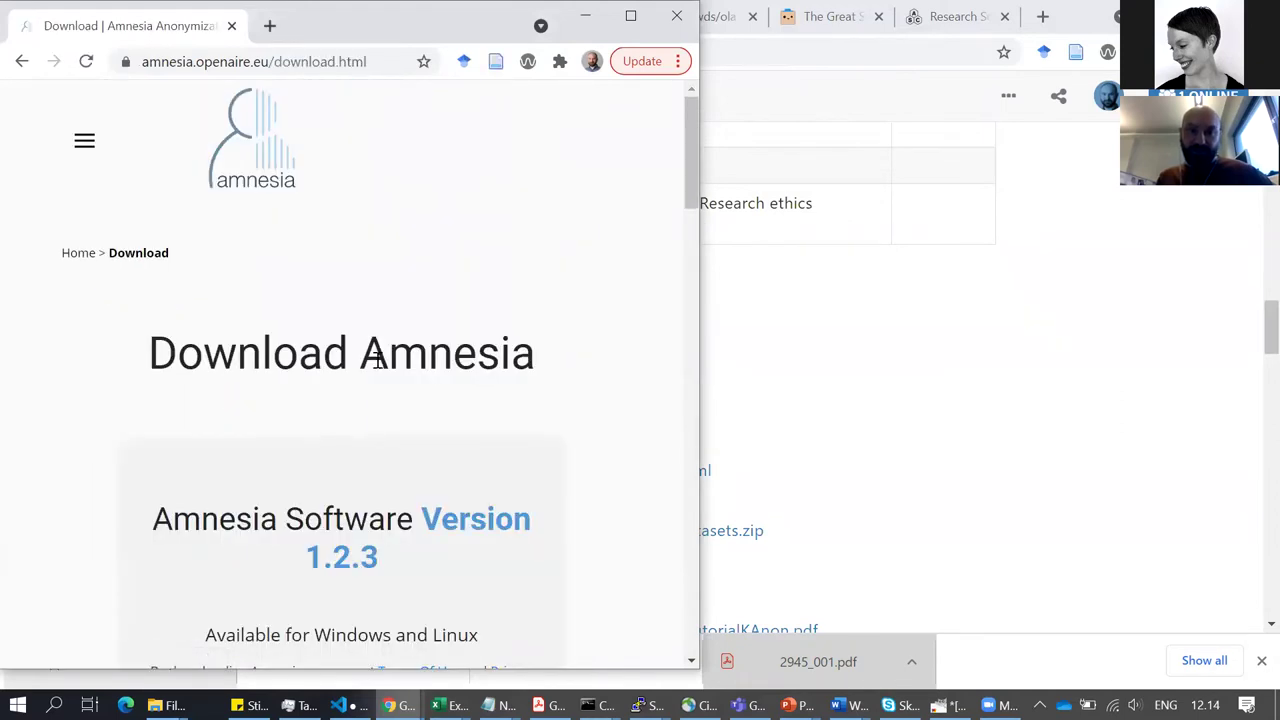
Step: Open Amnesia's ONLINE VERSION in a new tab from the site menu, then return to the Download tab
{"action": "left_click_drag", "start_coordinate": [693, 123], "coordinate": [692, 168]}
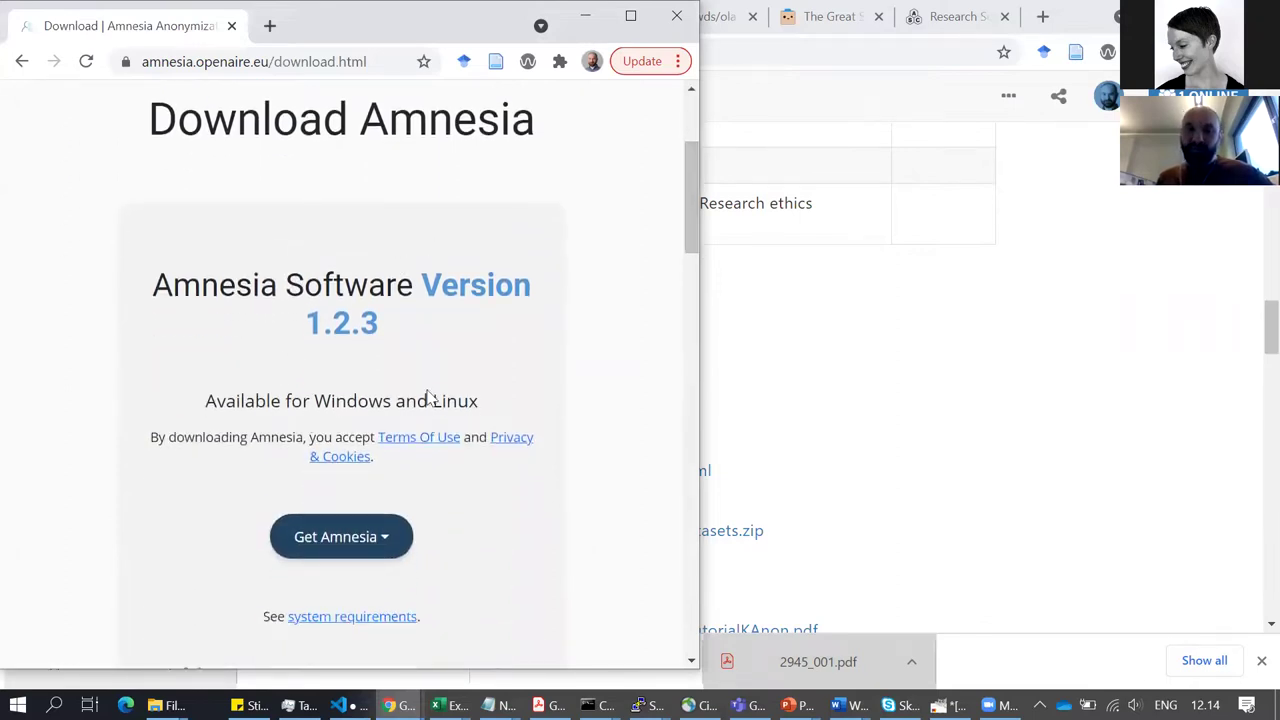
{"action": "left_click", "coordinate": [697, 178]}
{"action": "left_click_drag", "start_coordinate": [697, 178], "coordinate": [563, 220]}
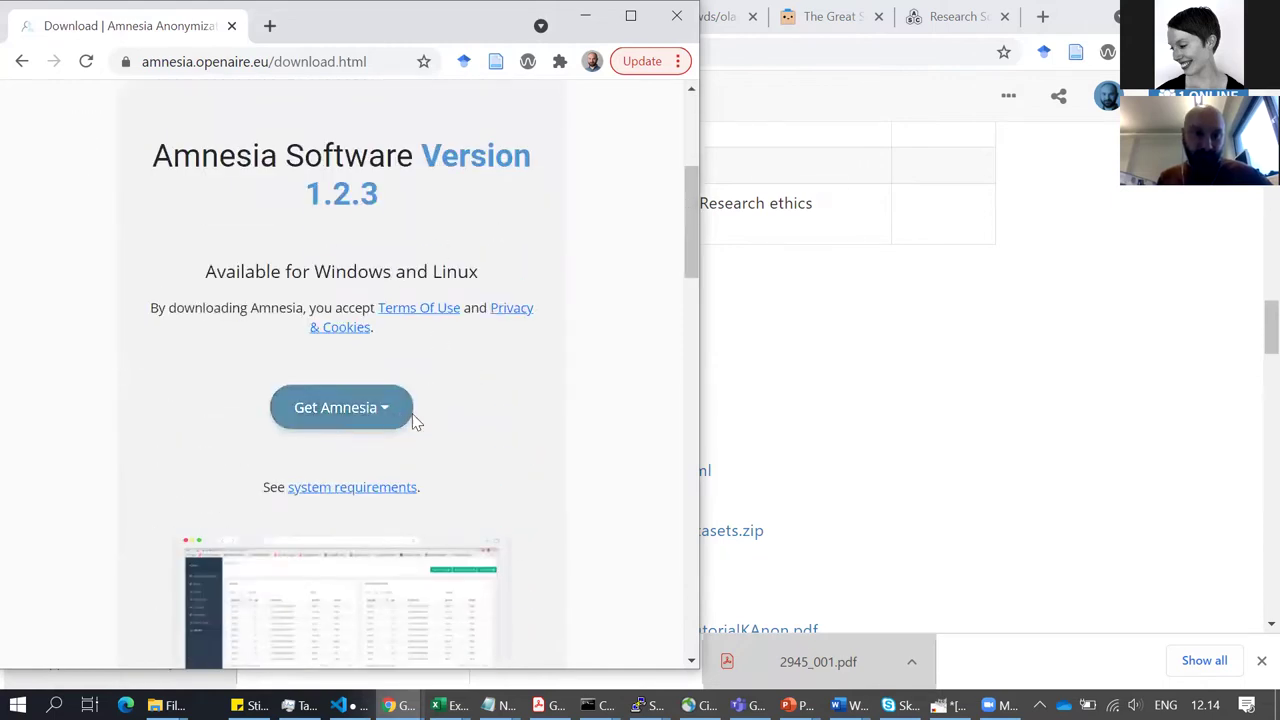
{"action": "scroll", "coordinate": [529, 366], "scroll_direction": "down", "scroll_amount": 5}
{"action": "scroll", "coordinate": [531, 366], "scroll_direction": "up", "scroll_amount": 10}
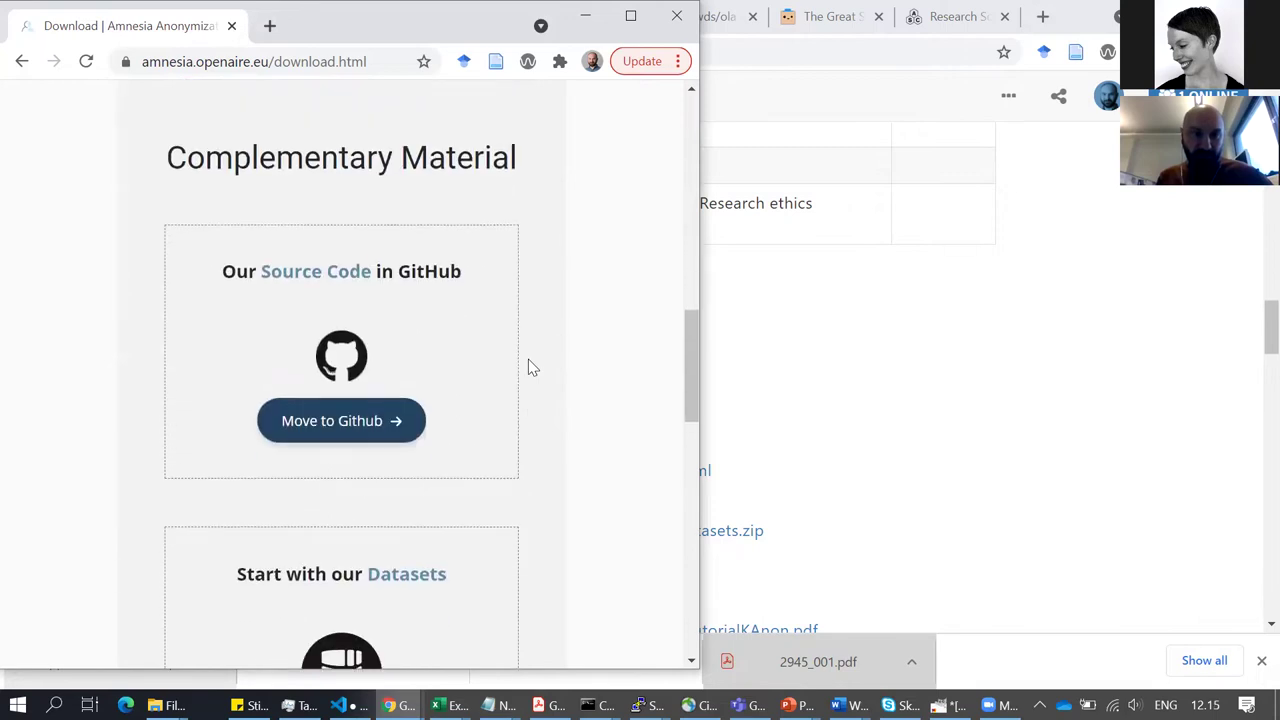
{"action": "left_click", "coordinate": [84, 141]}
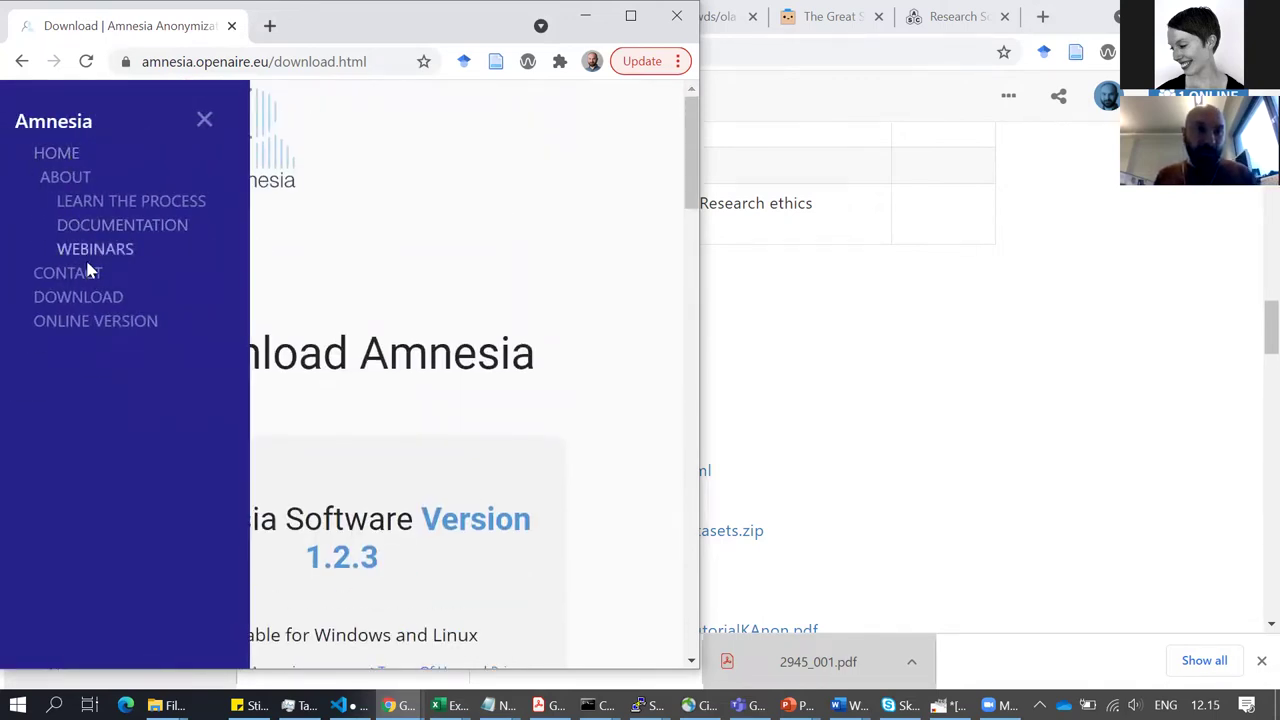
{"action": "left_click", "coordinate": [117, 322]}
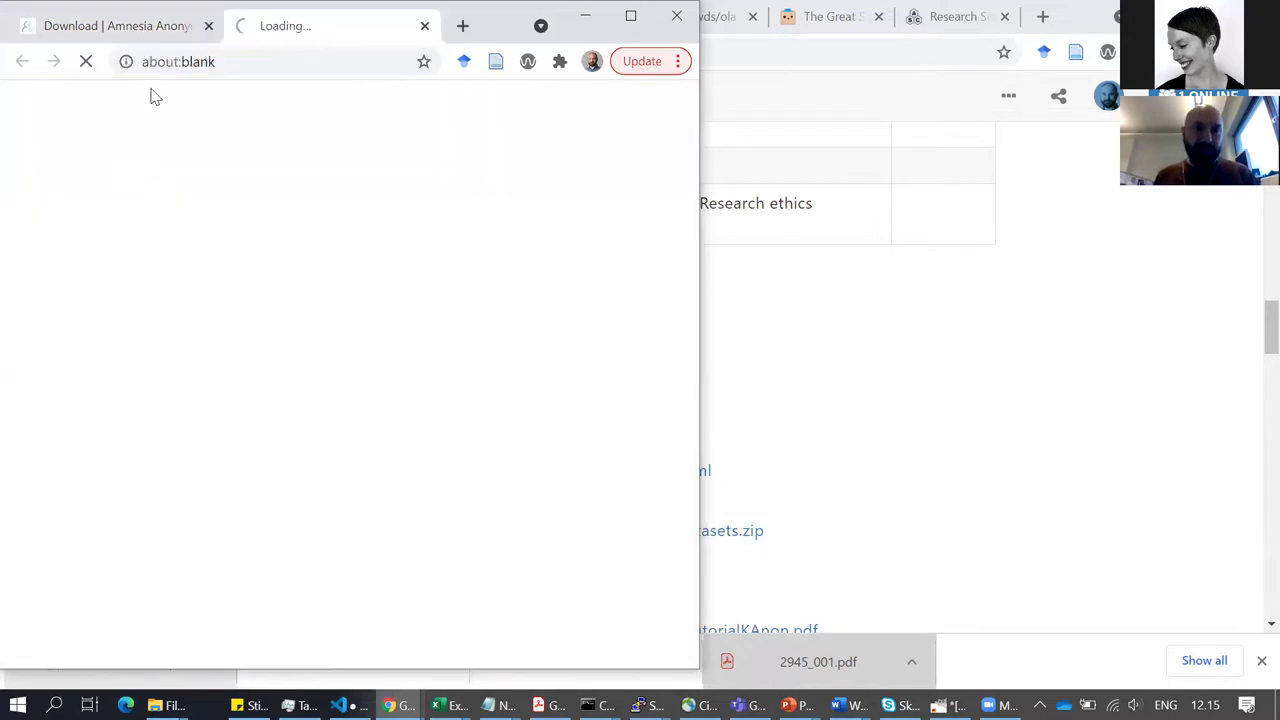
{"action": "left_click", "coordinate": [128, 36]}
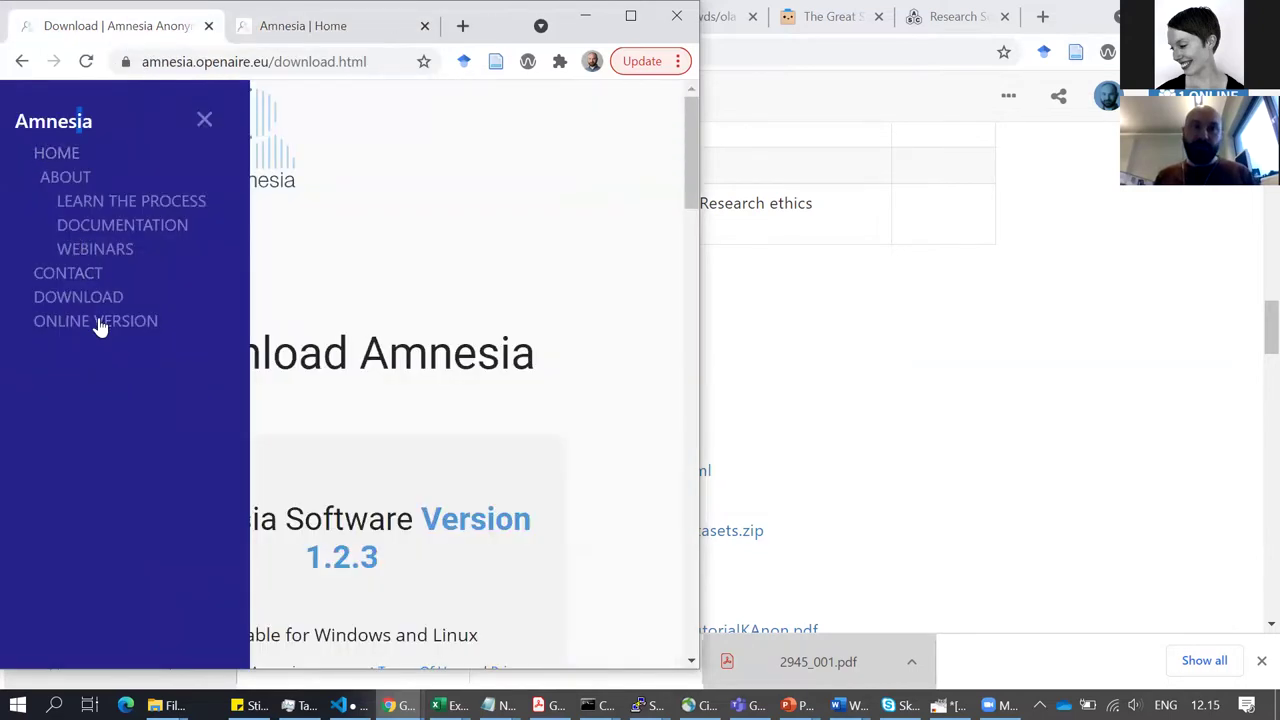
Step: Close the Download | Amnesia tab, leaving only the Amnesia | Home dashboard
{"action": "left_click", "coordinate": [208, 26]}
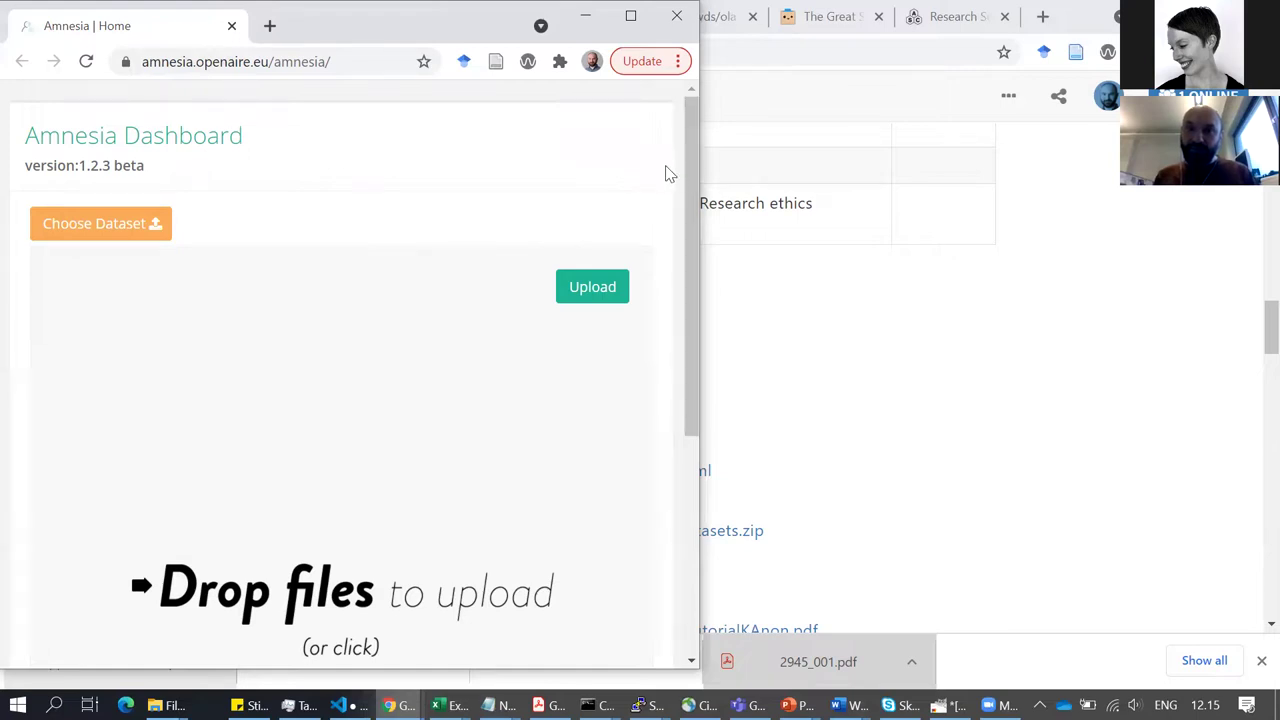
Step: Review the Amnesia tool and documentation links in the HackMD Day 2 notes, then return to Amnesia
{"action": "left_click", "coordinate": [731, 125]}
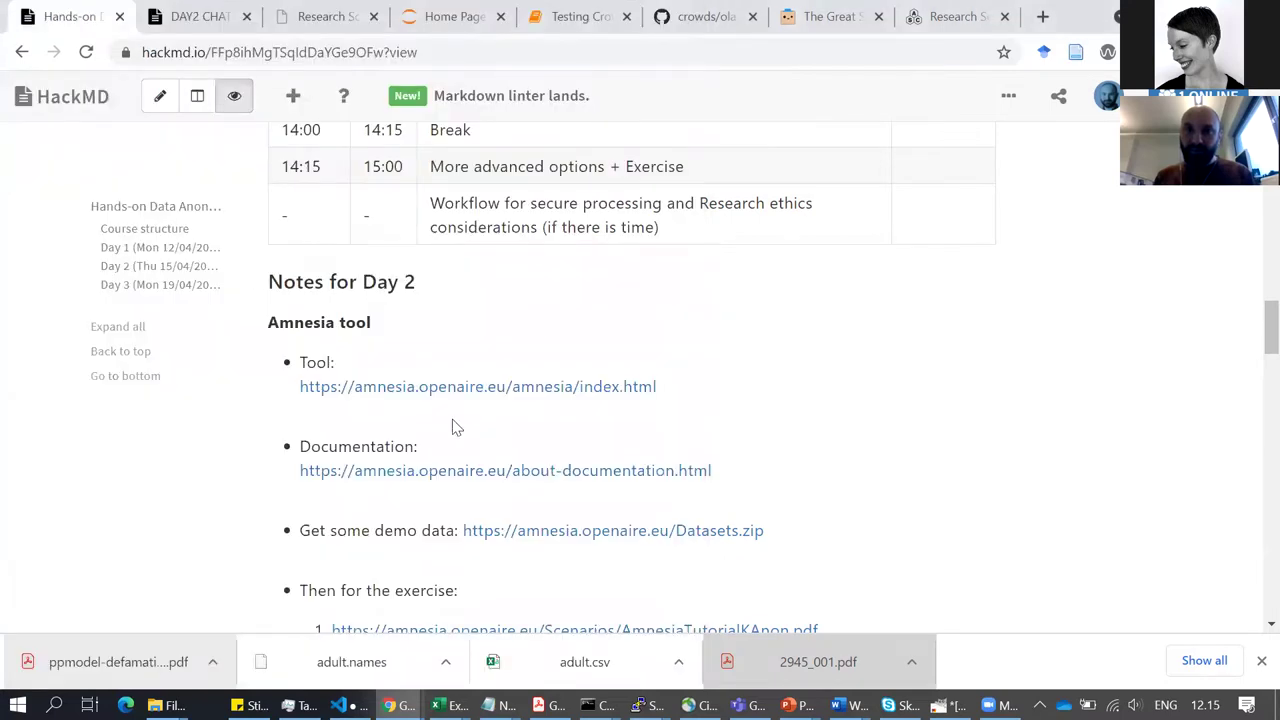
{"action": "scroll", "coordinate": [452, 428], "scroll_direction": "down", "scroll_amount": 2}
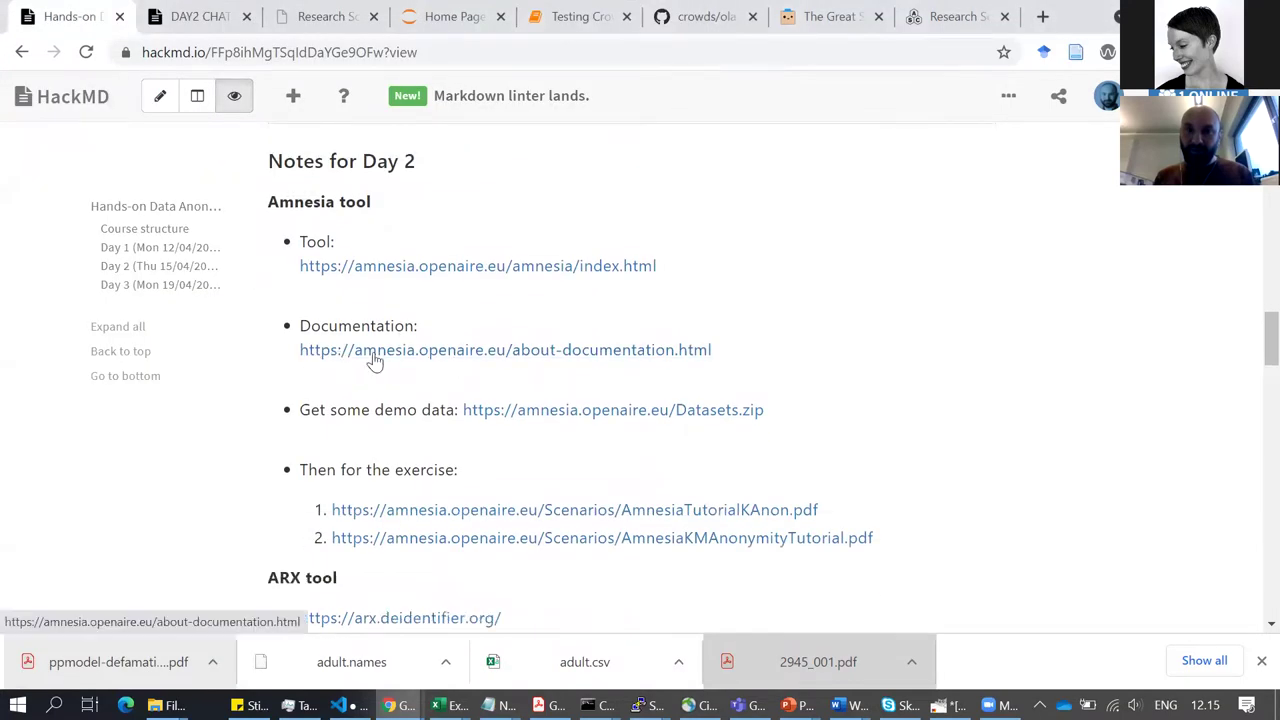
{"action": "scroll", "coordinate": [460, 400], "scroll_direction": "down", "scroll_amount": 1}
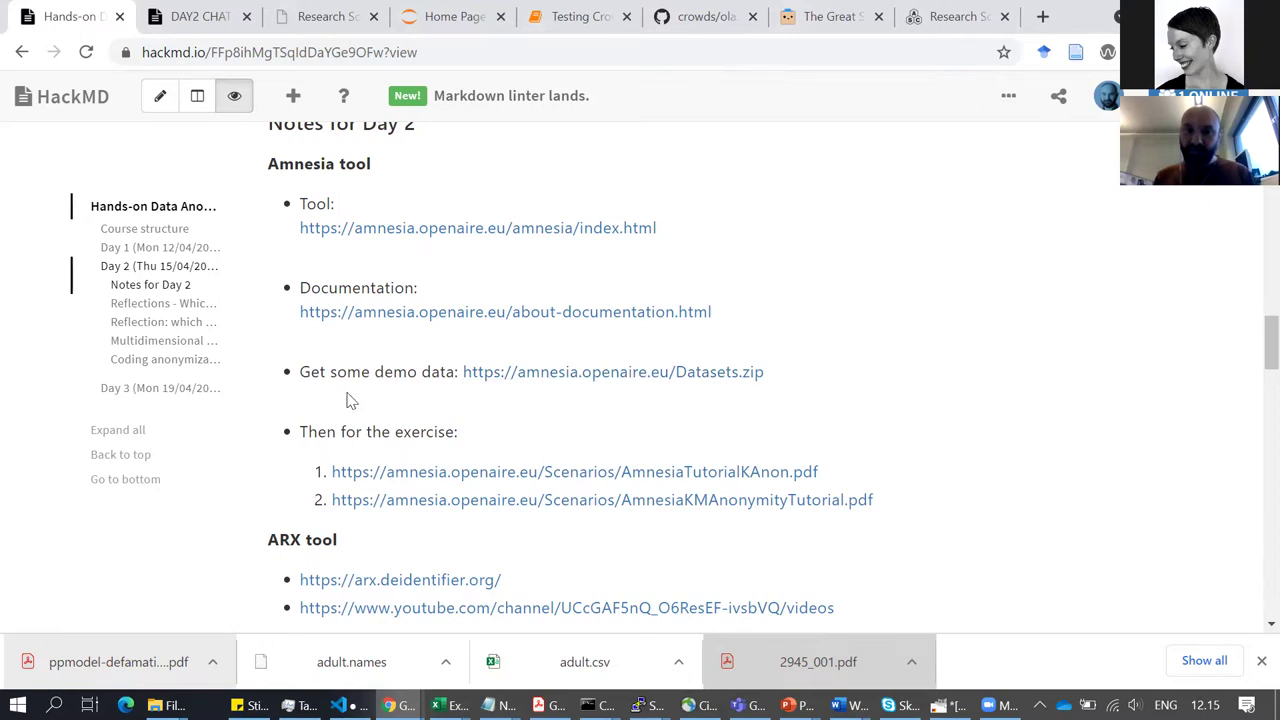
{"action": "key", "text": "alt+Tab"}
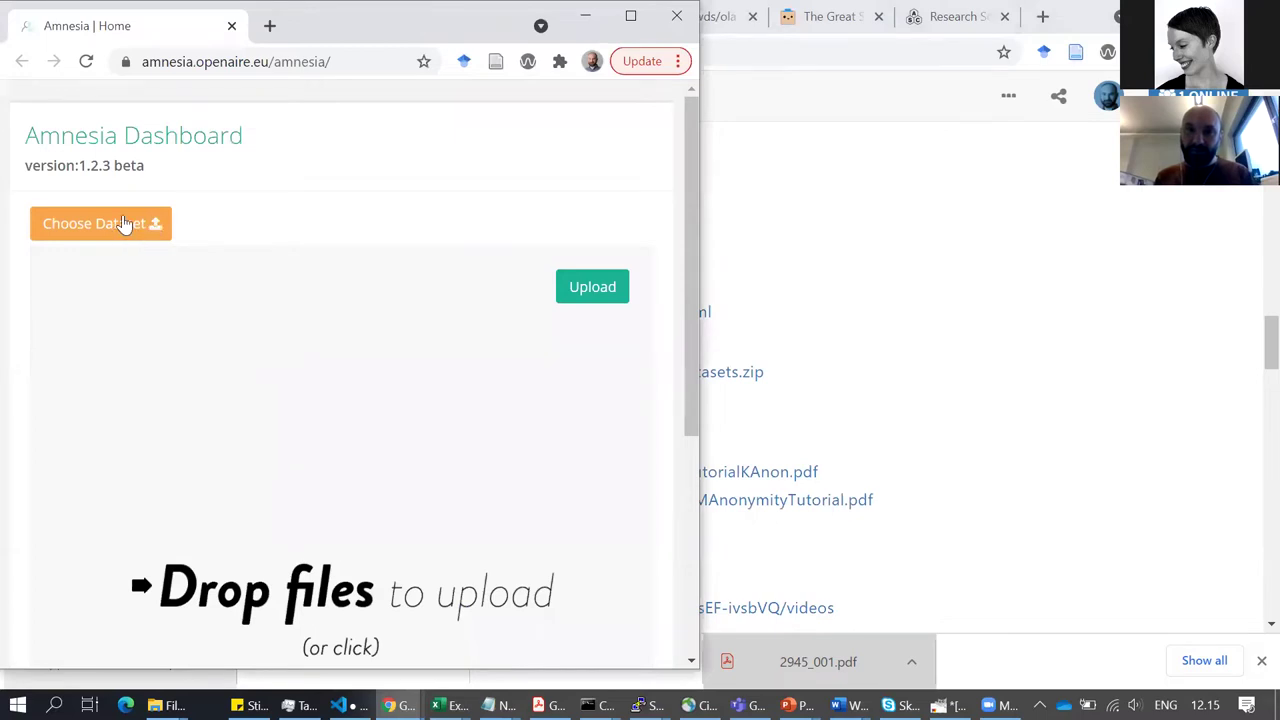
Step: Choose newData.txt from Desktop\AmnesiaDatasets\Scenarios\Simple Table-Disk based simple table\data1 as the dataset
{"action": "left_click", "coordinate": [123, 216]}
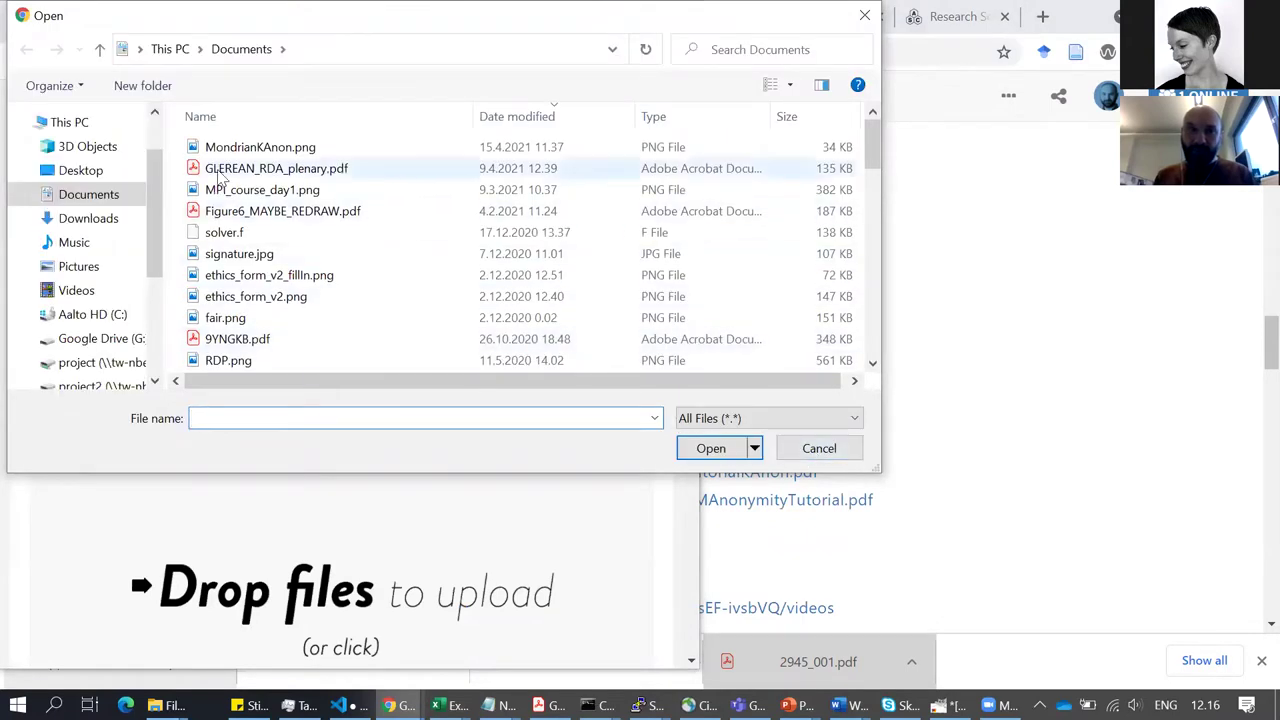
{"action": "left_click", "coordinate": [118, 171]}
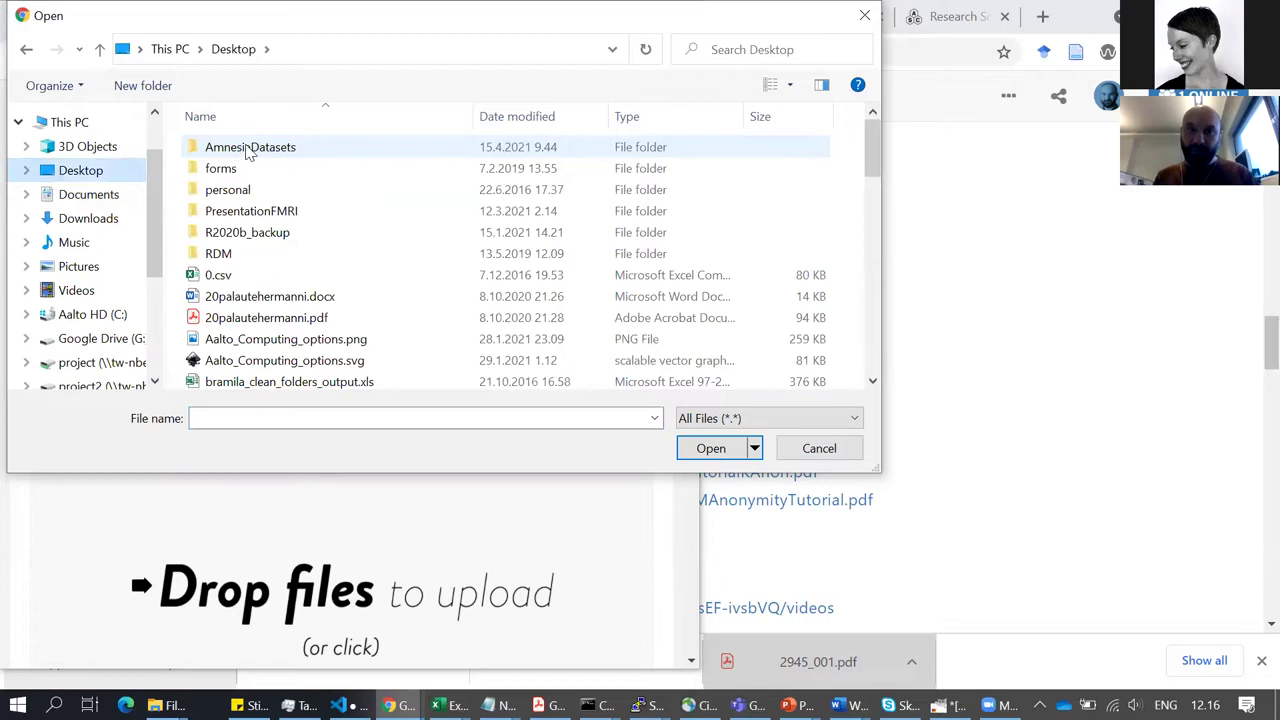
{"action": "double_click", "coordinate": [250, 147]}
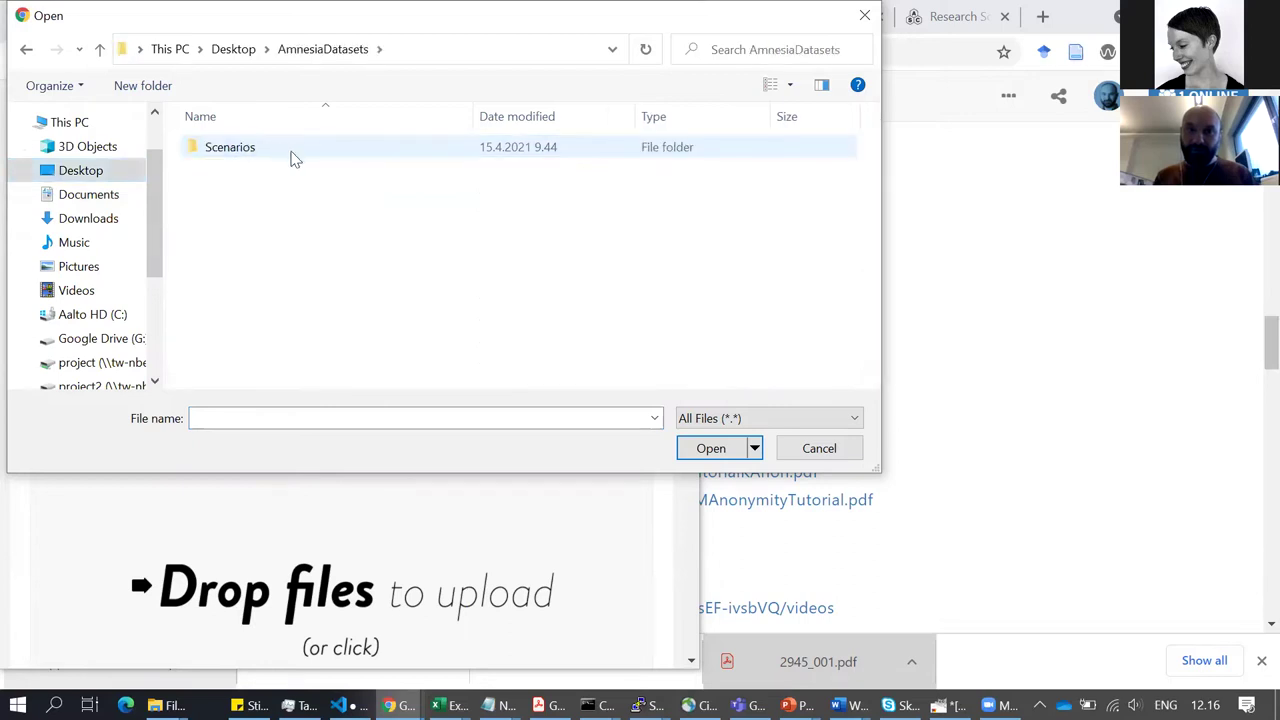
{"action": "double_click", "coordinate": [221, 150]}
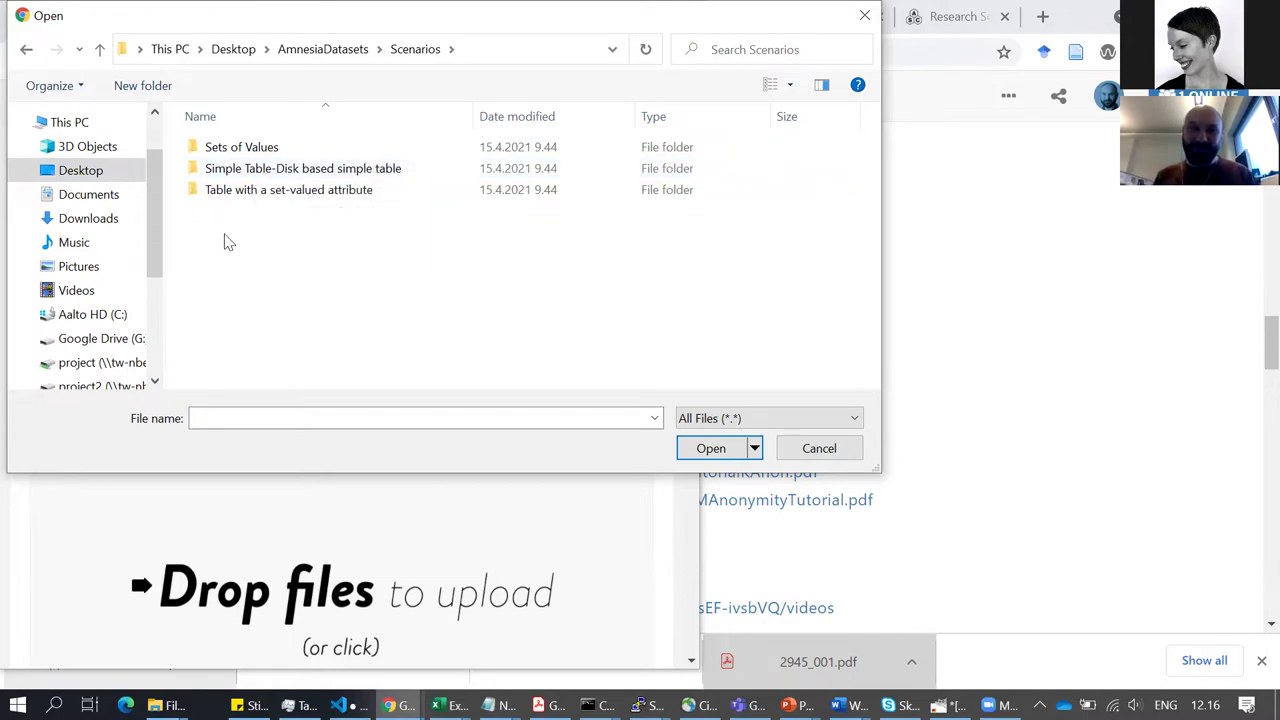
{"action": "left_click", "coordinate": [320, 173]}
{"action": "double_click", "coordinate": [320, 173]}
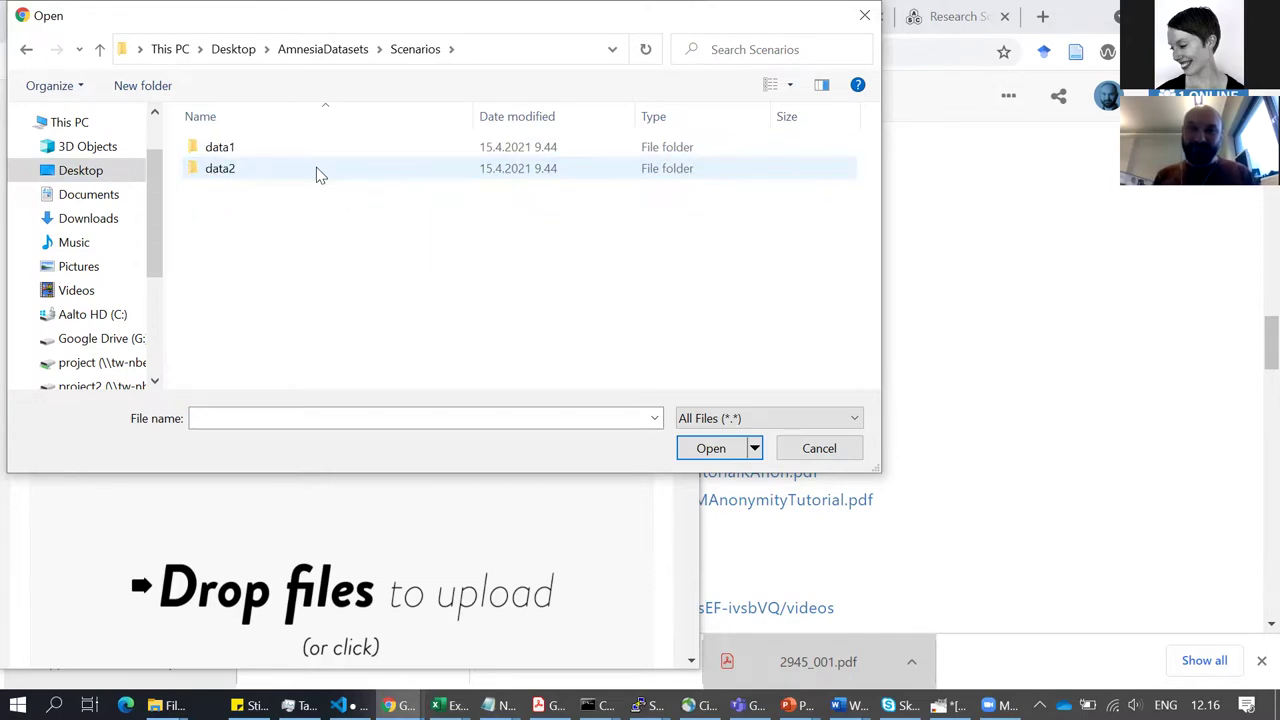
{"action": "double_click", "coordinate": [223, 150]}
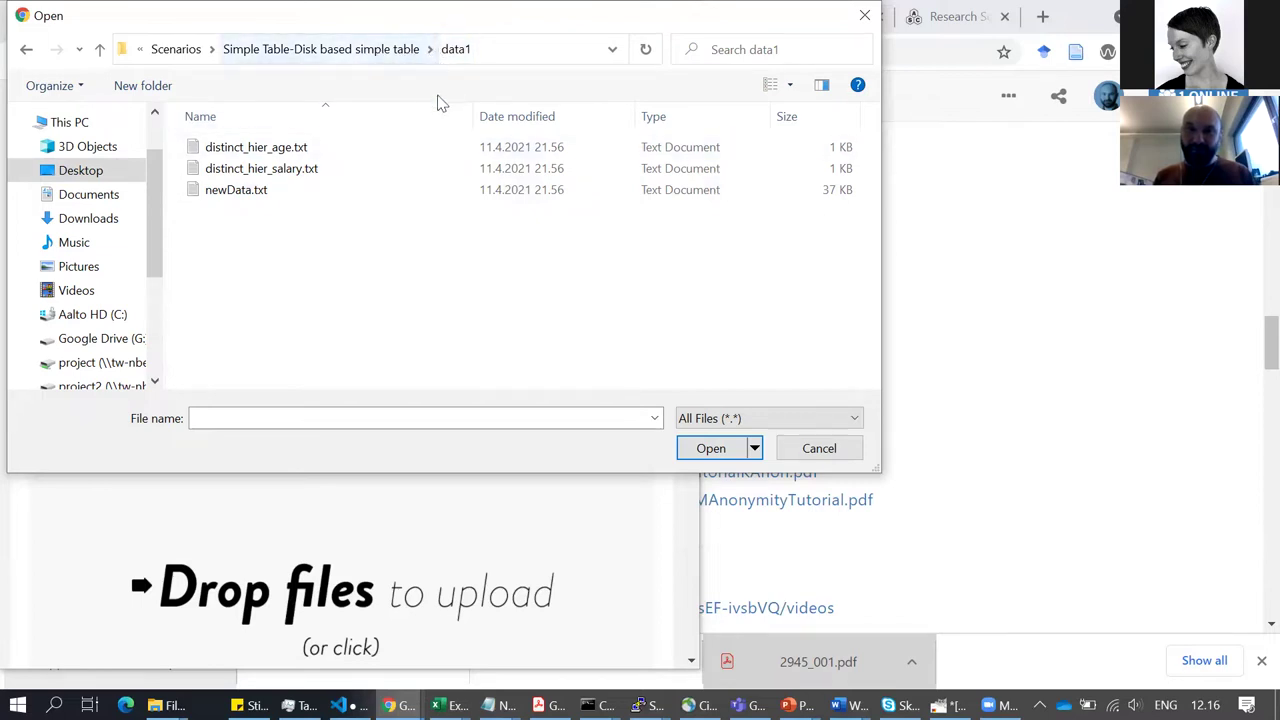
{"action": "double_click", "coordinate": [245, 190]}
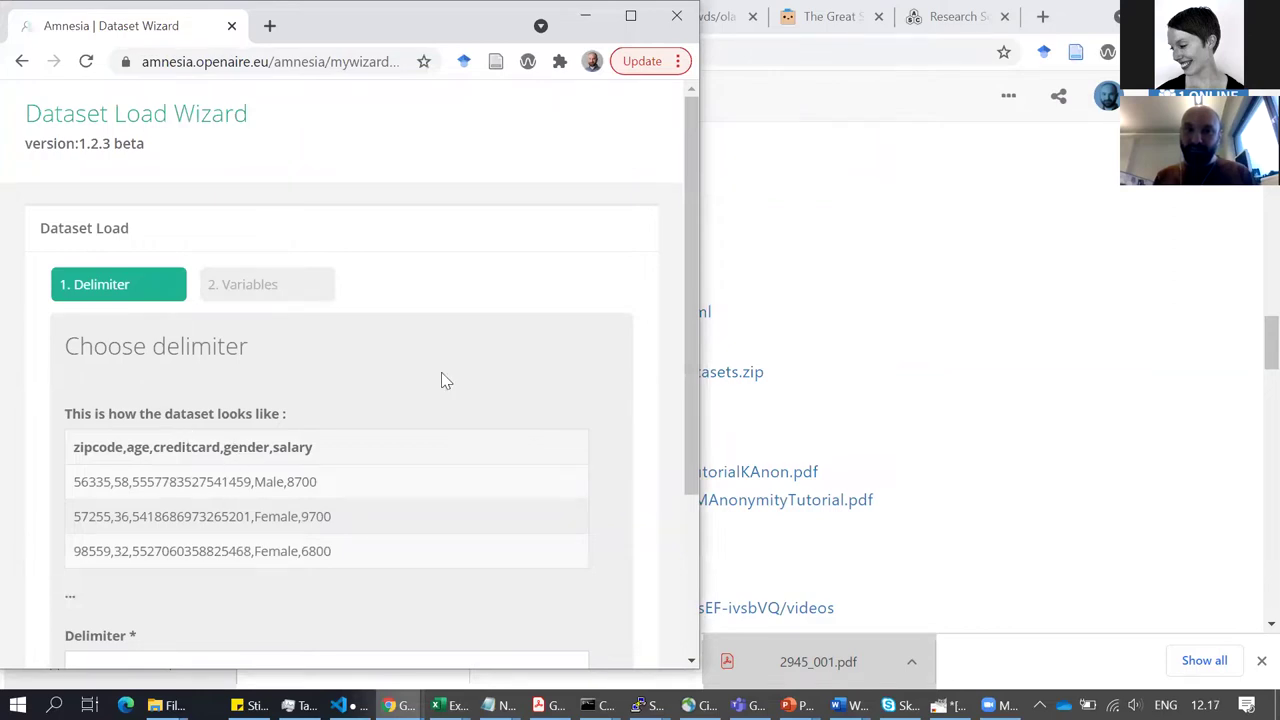
Step: Bring the File Explorer data1 folder window in front of the Dataset Load Wizard
{"action": "key", "text": "alt+Tab"}
{"action": "key", "text": "alt+shift+Tab"}
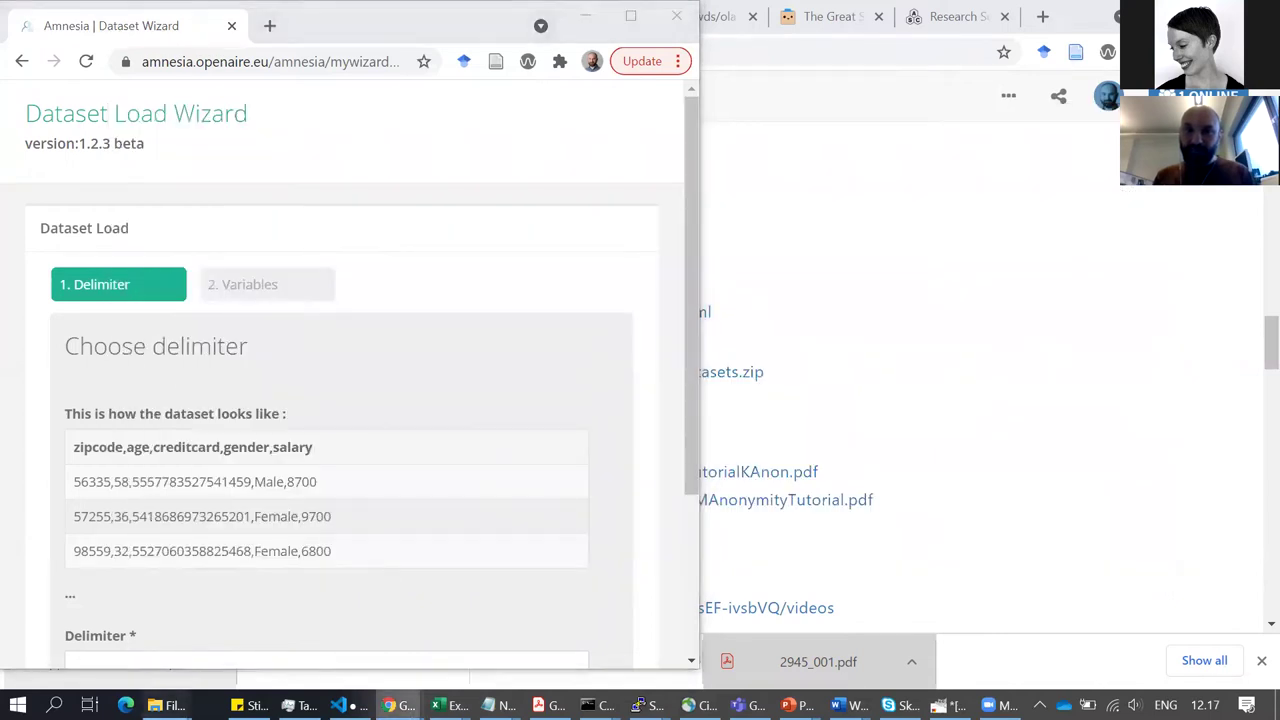
{"action": "left_click", "coordinate": [168, 705]}
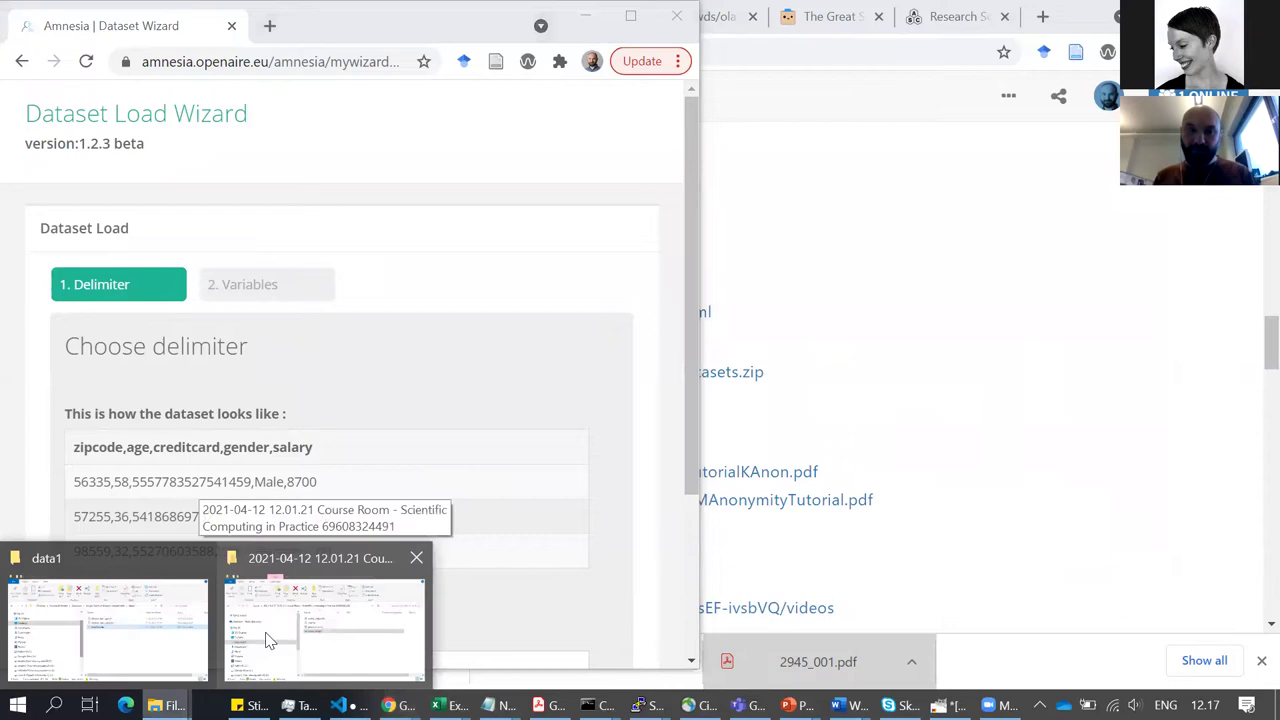
{"action": "left_click", "coordinate": [174, 649]}
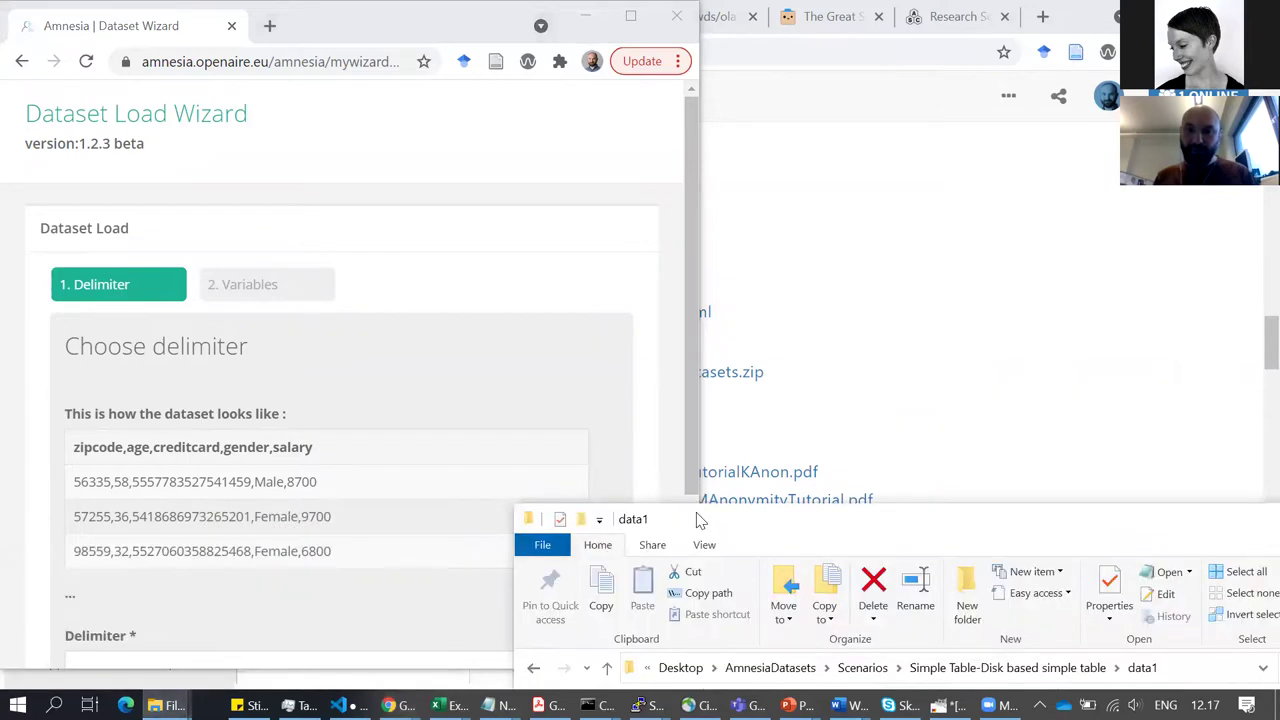
Step: Move the data1 window to the upper left and open newData.txt in Notepad
{"action": "left_click_drag", "start_coordinate": [700, 521], "coordinate": [283, 32]}
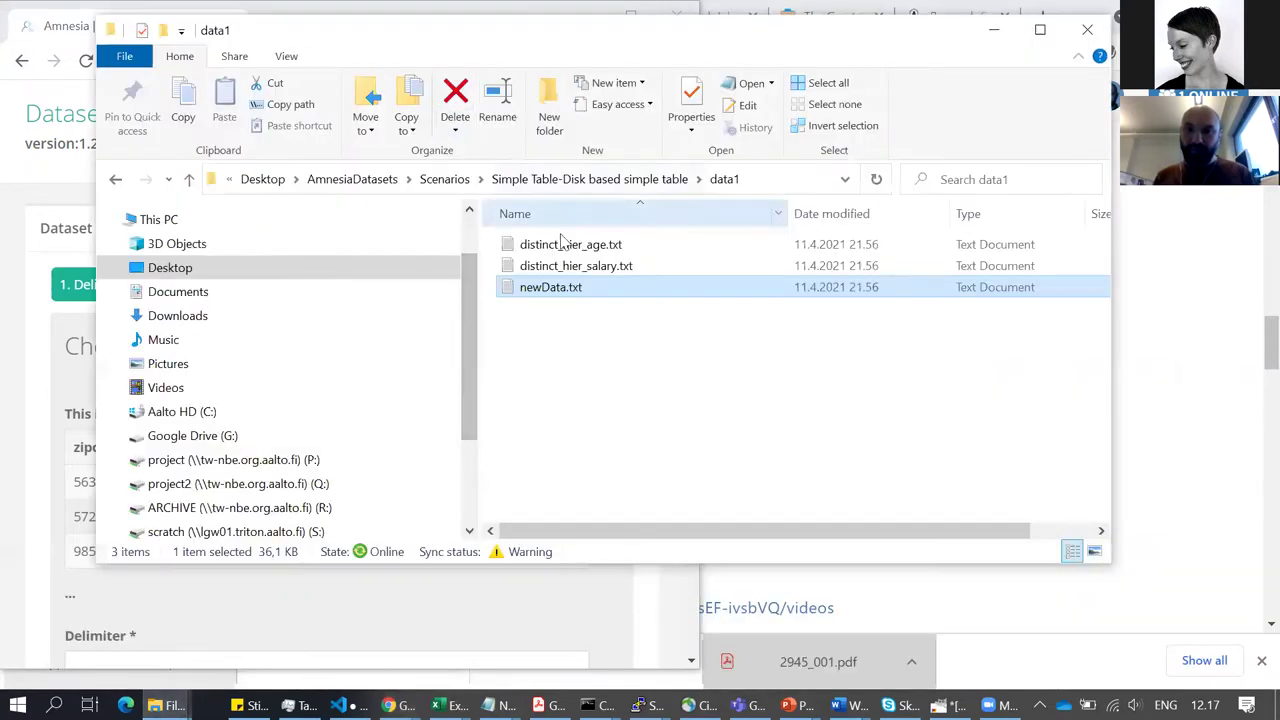
{"action": "double_click", "coordinate": [540, 288]}
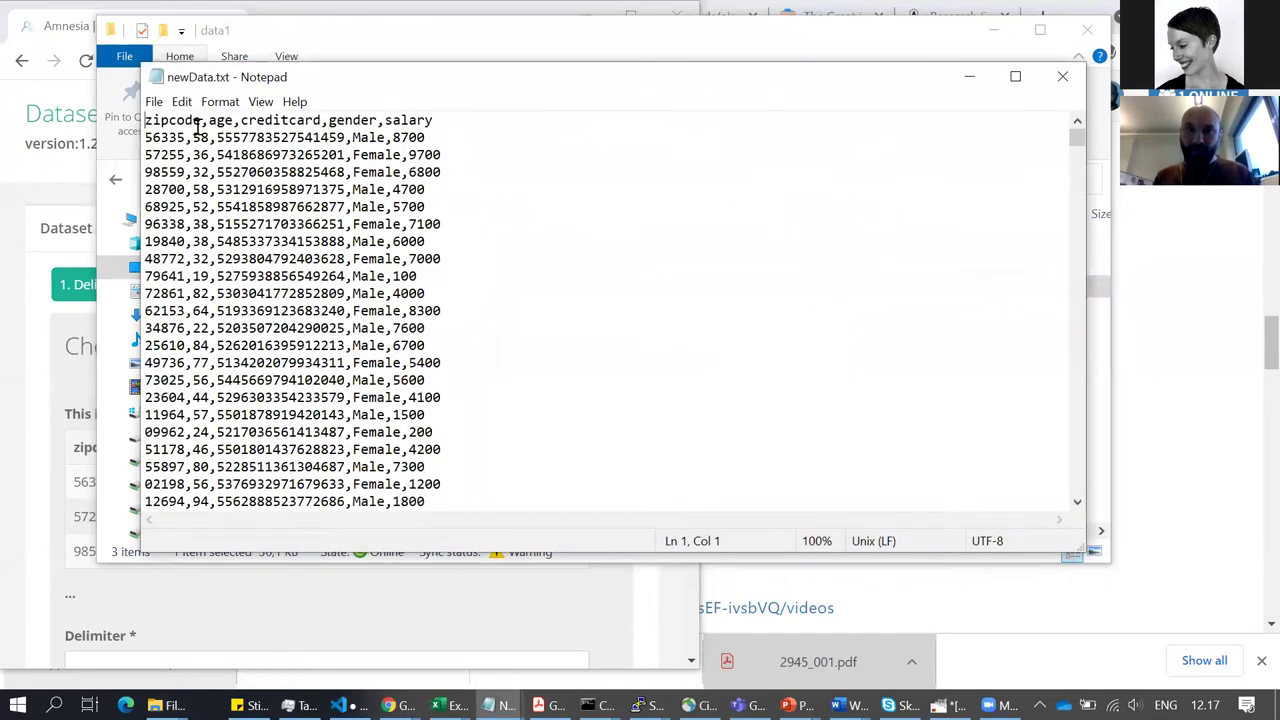
Step: Inspect newData.txt's age column header and sample records in Notepad, then close it
{"action": "left_click", "coordinate": [209, 121]}
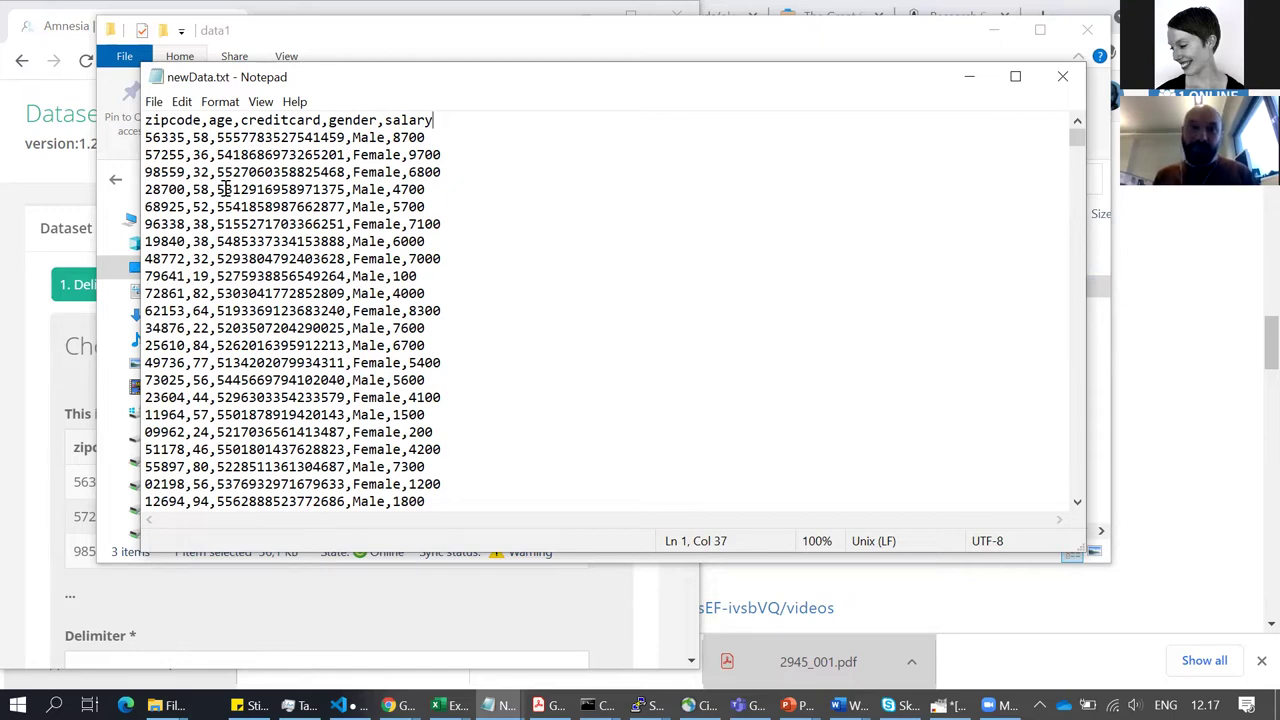
{"action": "scroll", "coordinate": [226, 189], "scroll_direction": "down", "scroll_amount": 20}
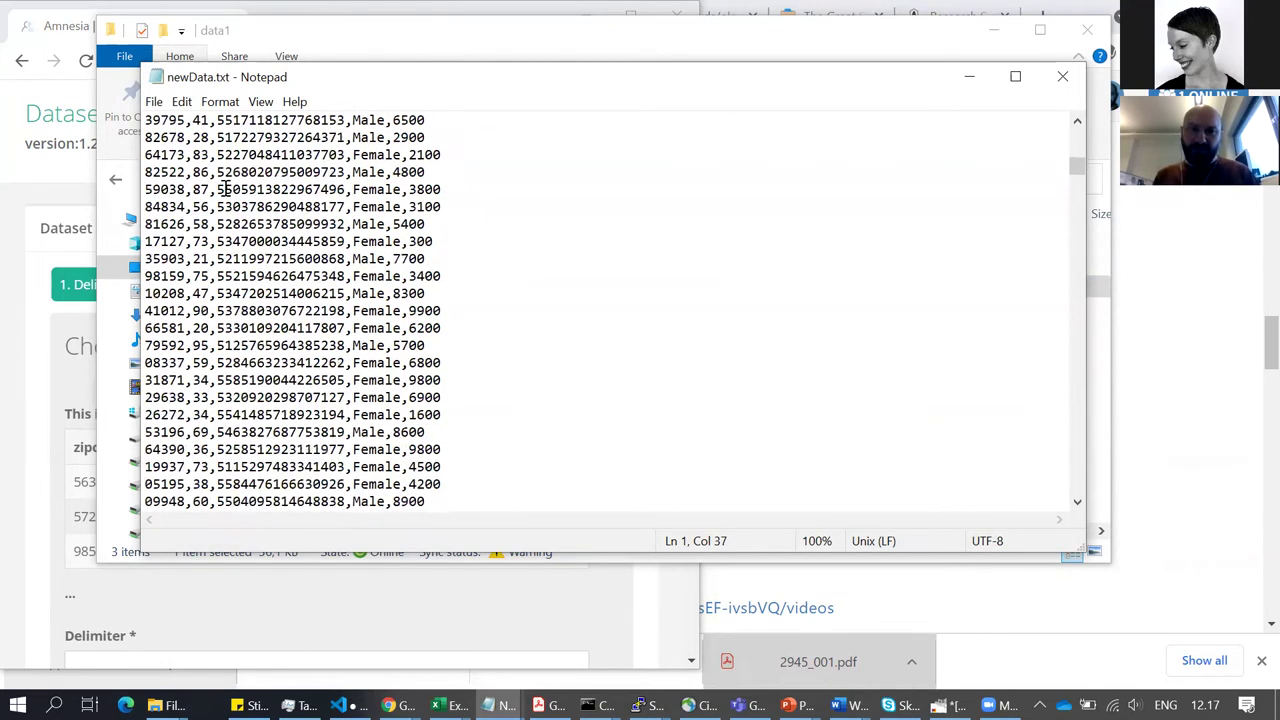
{"action": "scroll", "coordinate": [226, 189], "scroll_direction": "up", "scroll_amount": 15}
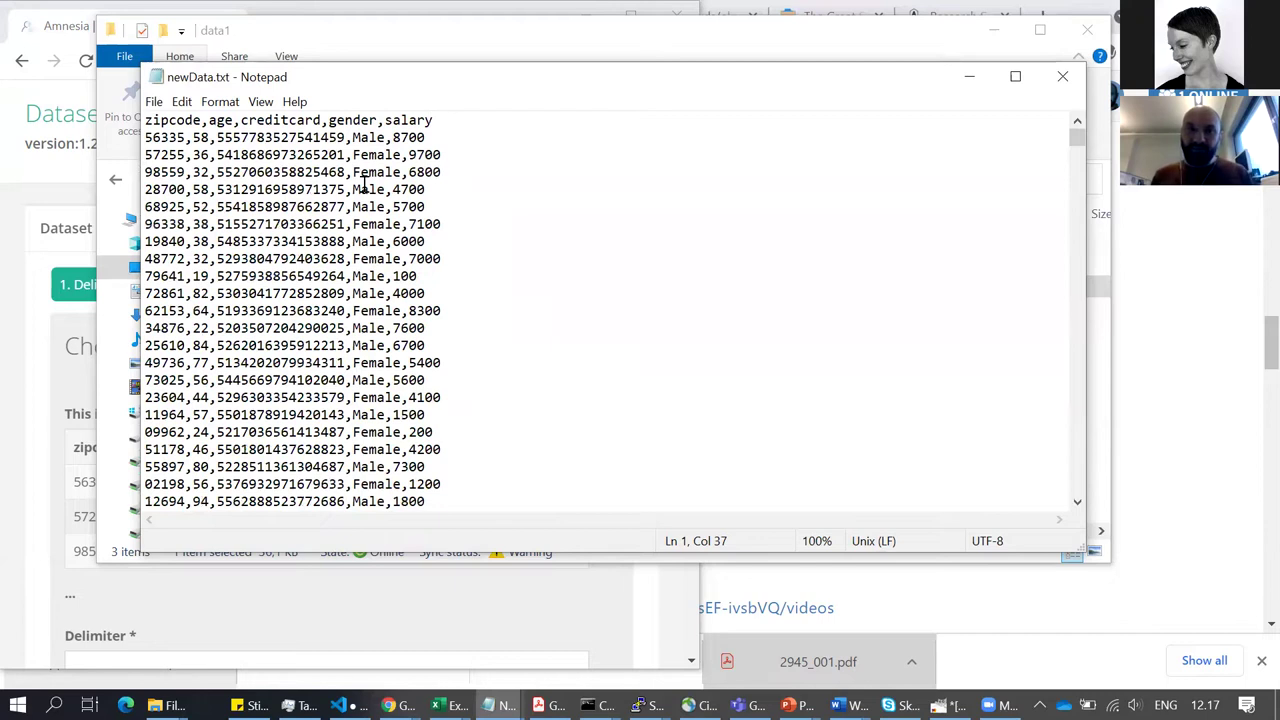
{"action": "triple_click", "coordinate": [296, 145]}
{"action": "triple_click", "coordinate": [248, 172]}
{"action": "left_click", "coordinate": [248, 172]}
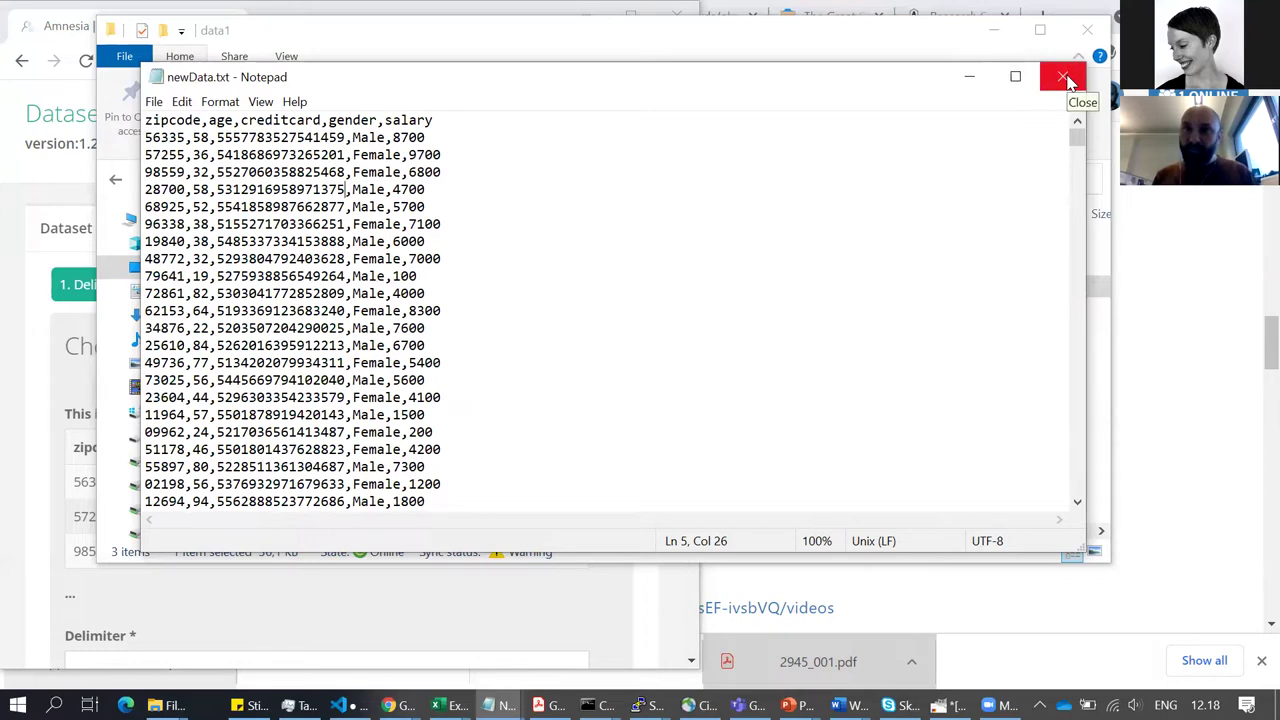
{"action": "left_click", "coordinate": [1068, 82]}
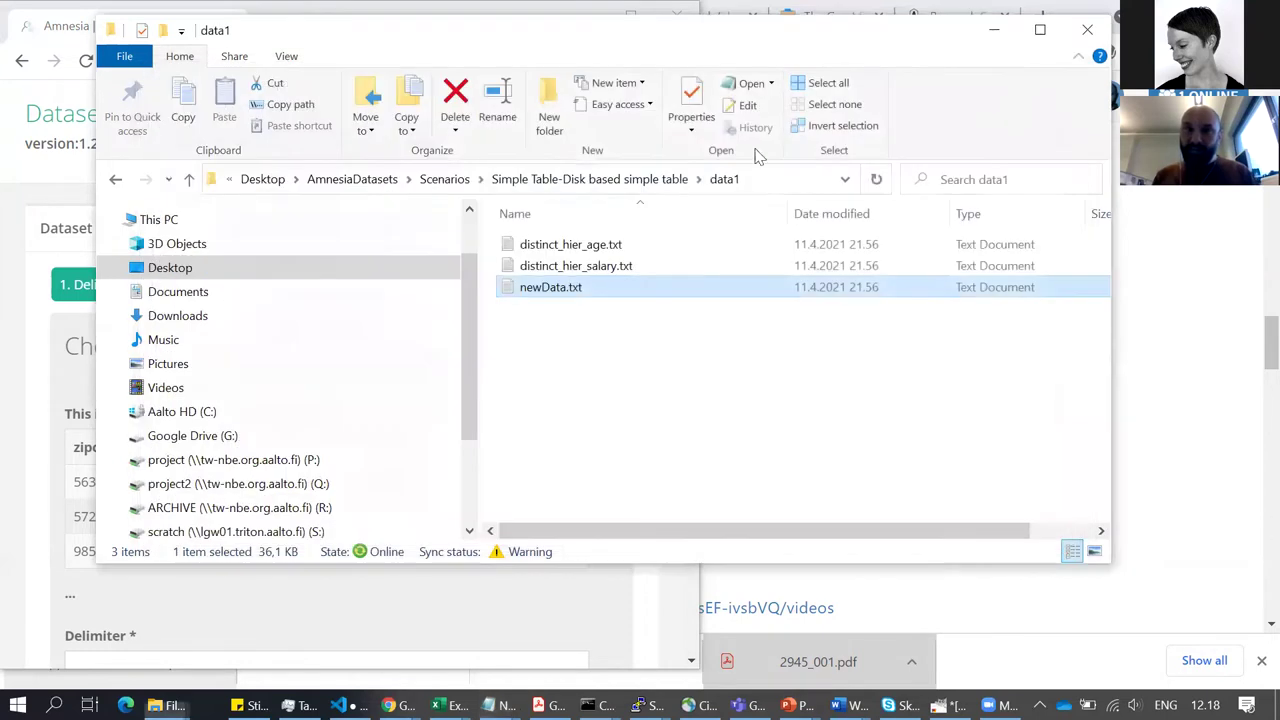
Step: Enter ',' as the delimiter in the Dataset Load Wizard
{"action": "left_click", "coordinate": [363, 604]}
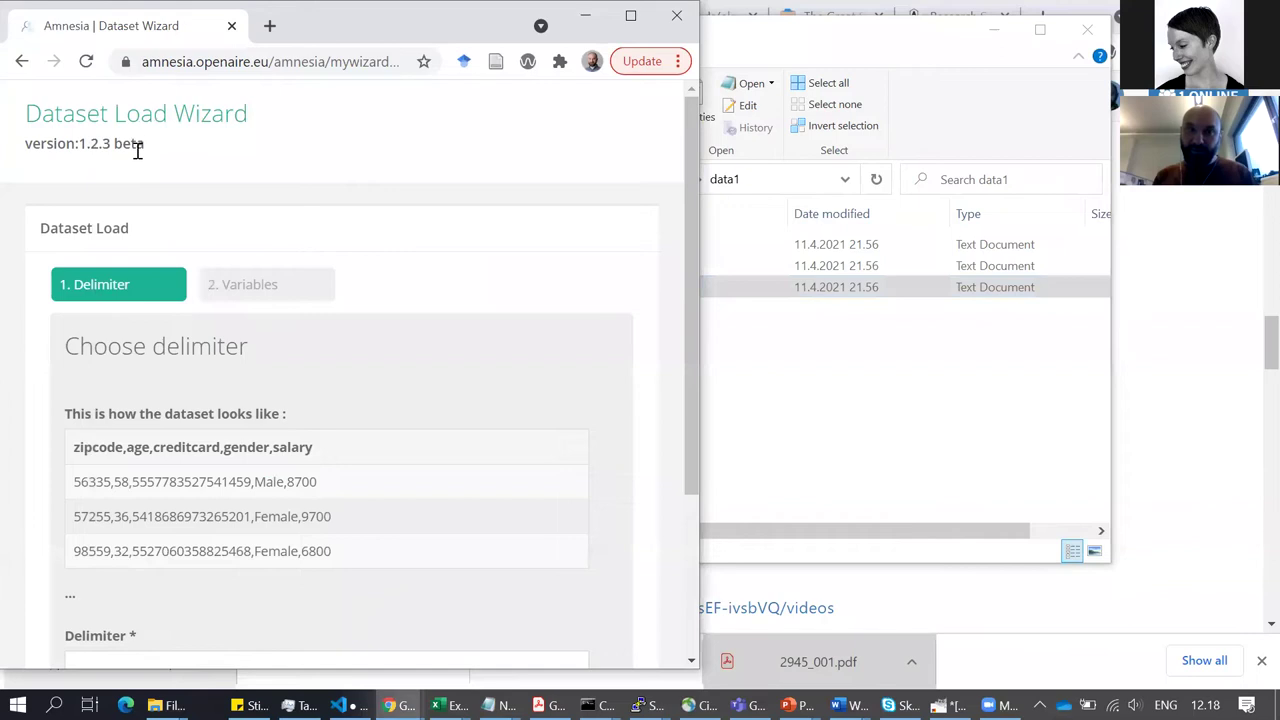
{"action": "scroll", "coordinate": [181, 597], "scroll_direction": "down", "scroll_amount": 1}
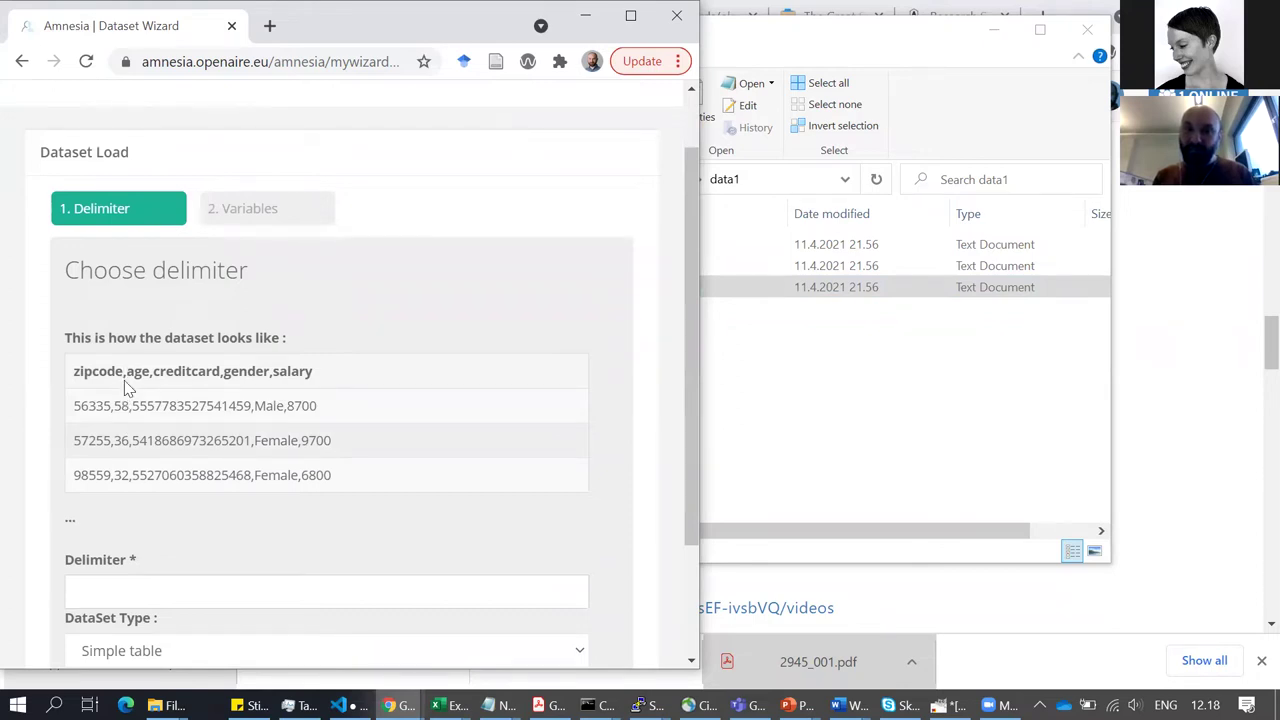
{"action": "left_click", "coordinate": [172, 592]}
{"action": "type", "text": ","}
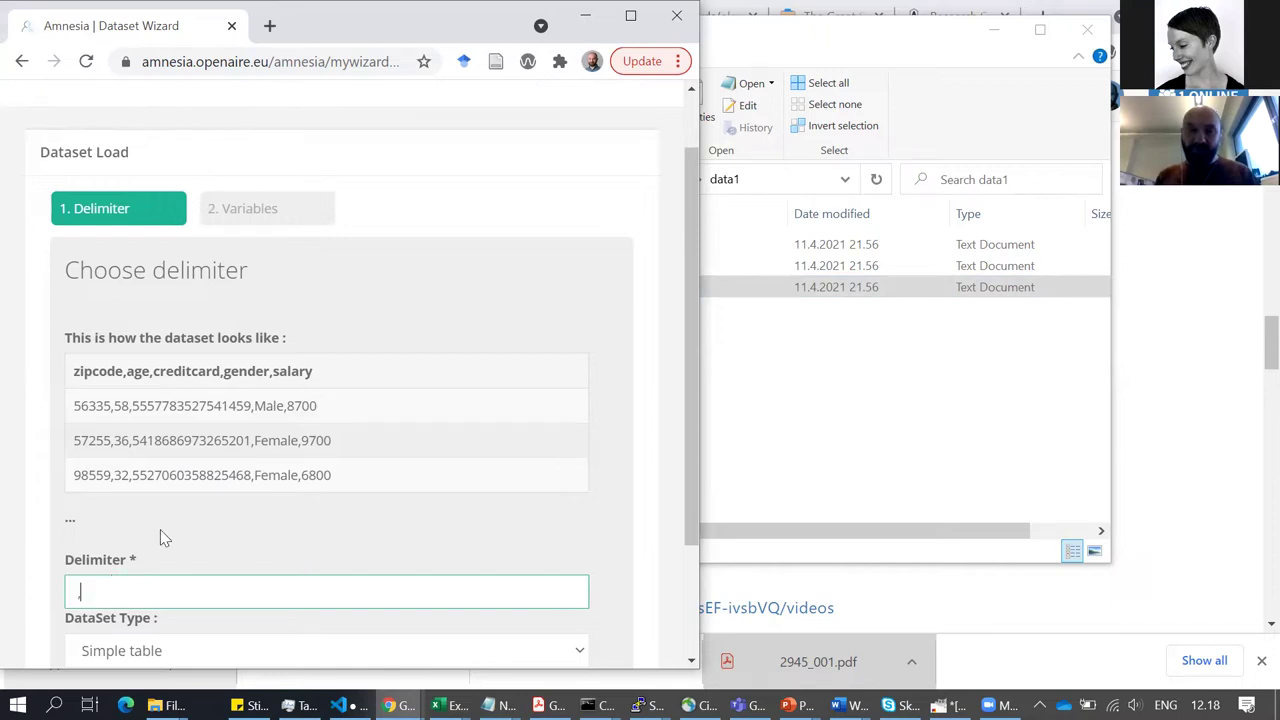
Step: Keep Simple table as the DataSet Type and advance to the Variables step
{"action": "scroll", "coordinate": [164, 538], "scroll_direction": "down", "scroll_amount": 3}
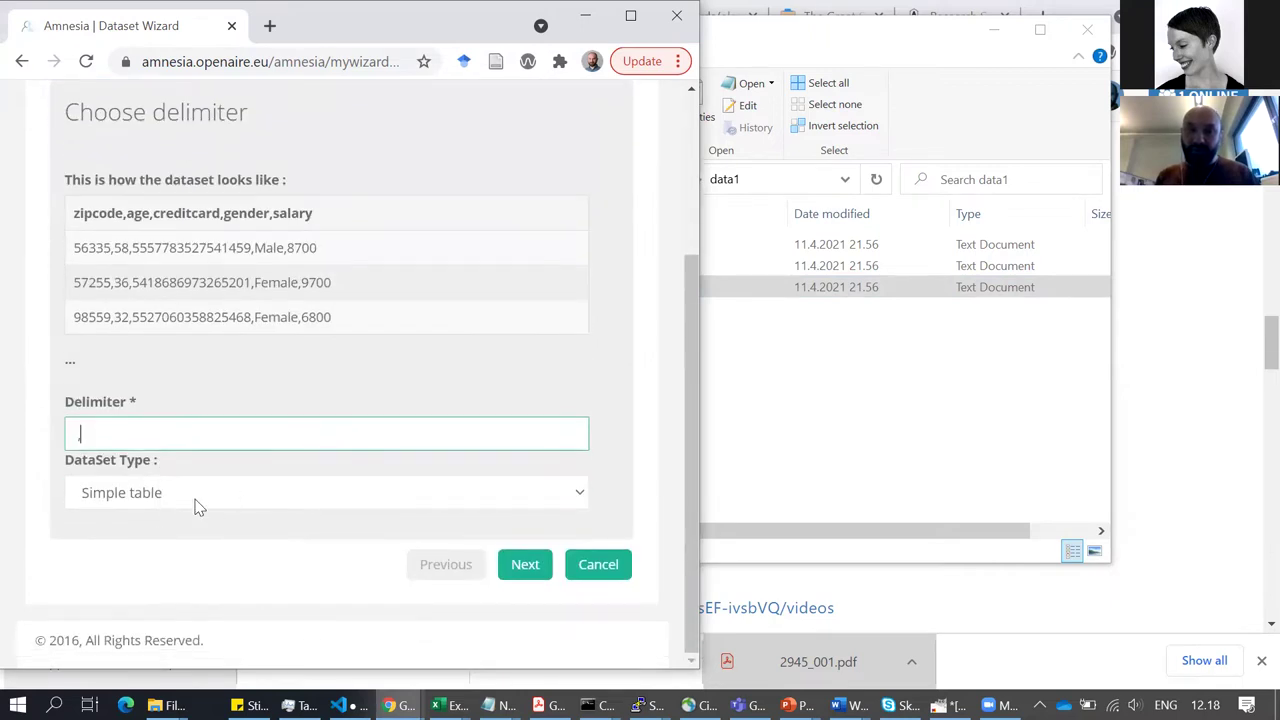
{"action": "left_click", "coordinate": [154, 506]}
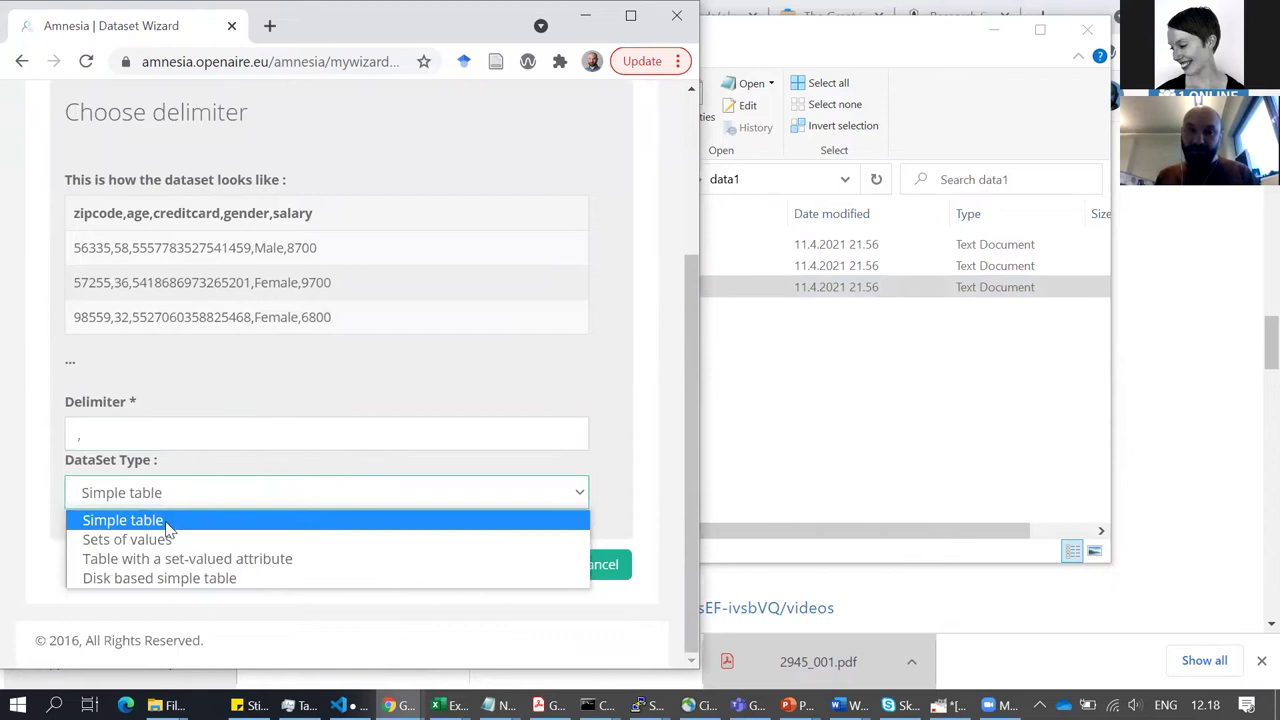
{"action": "left_click", "coordinate": [166, 524]}
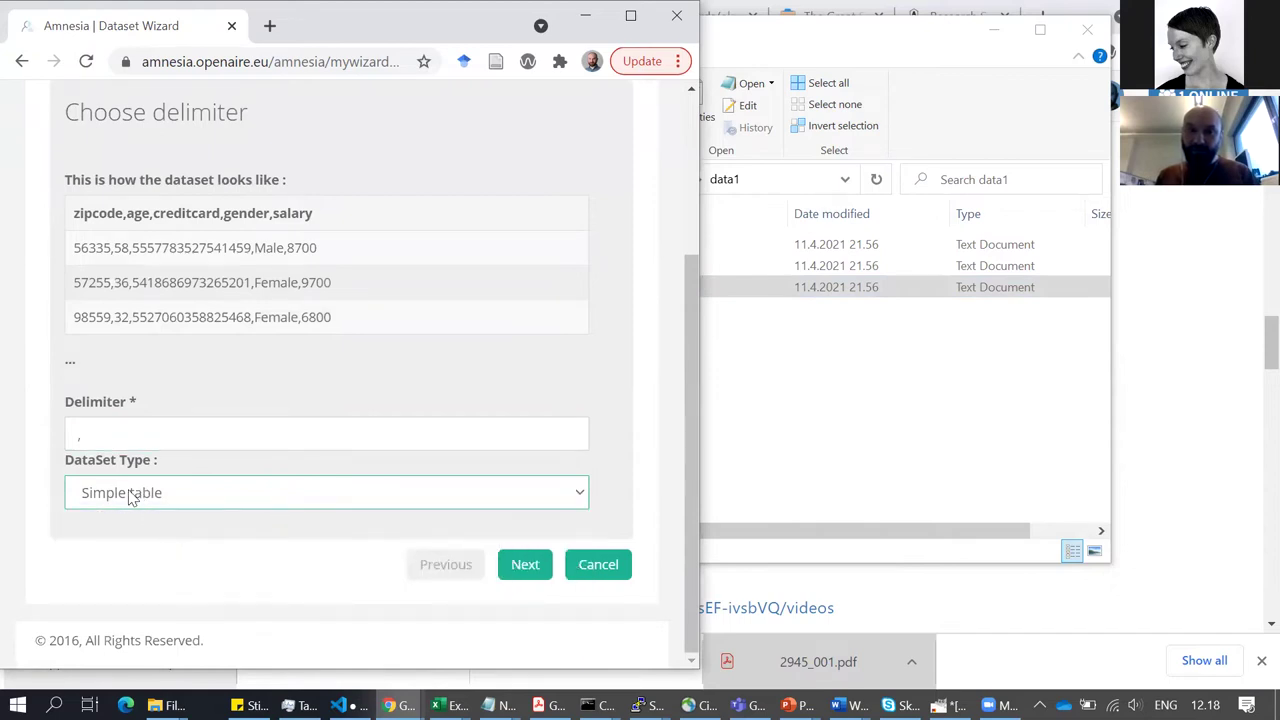
{"action": "left_click", "coordinate": [145, 493]}
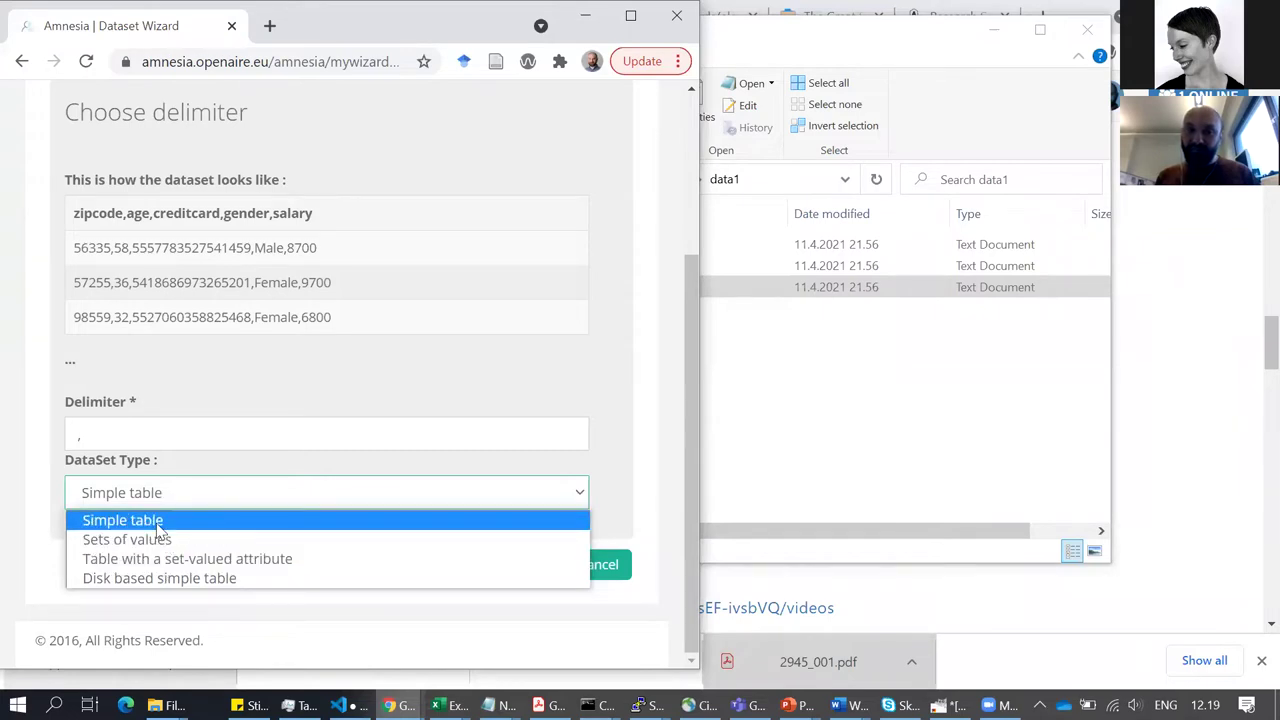
{"action": "left_click", "coordinate": [157, 526]}
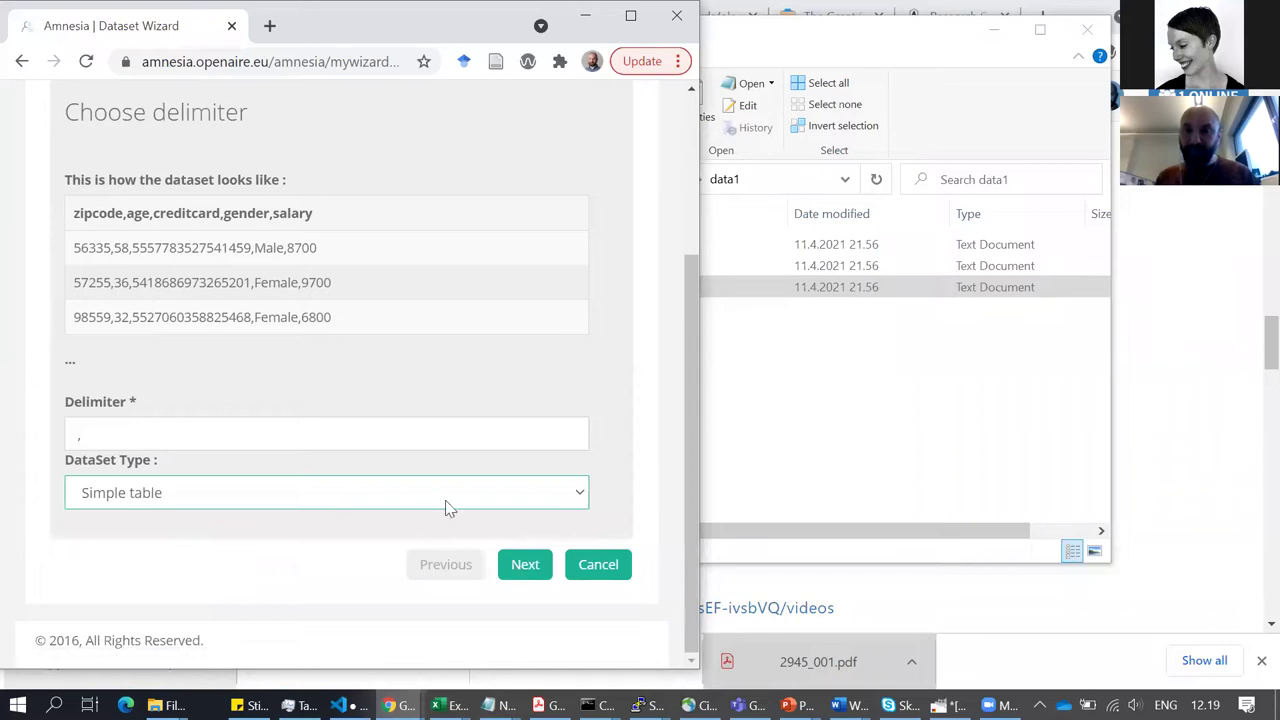
{"action": "left_click", "coordinate": [527, 570]}
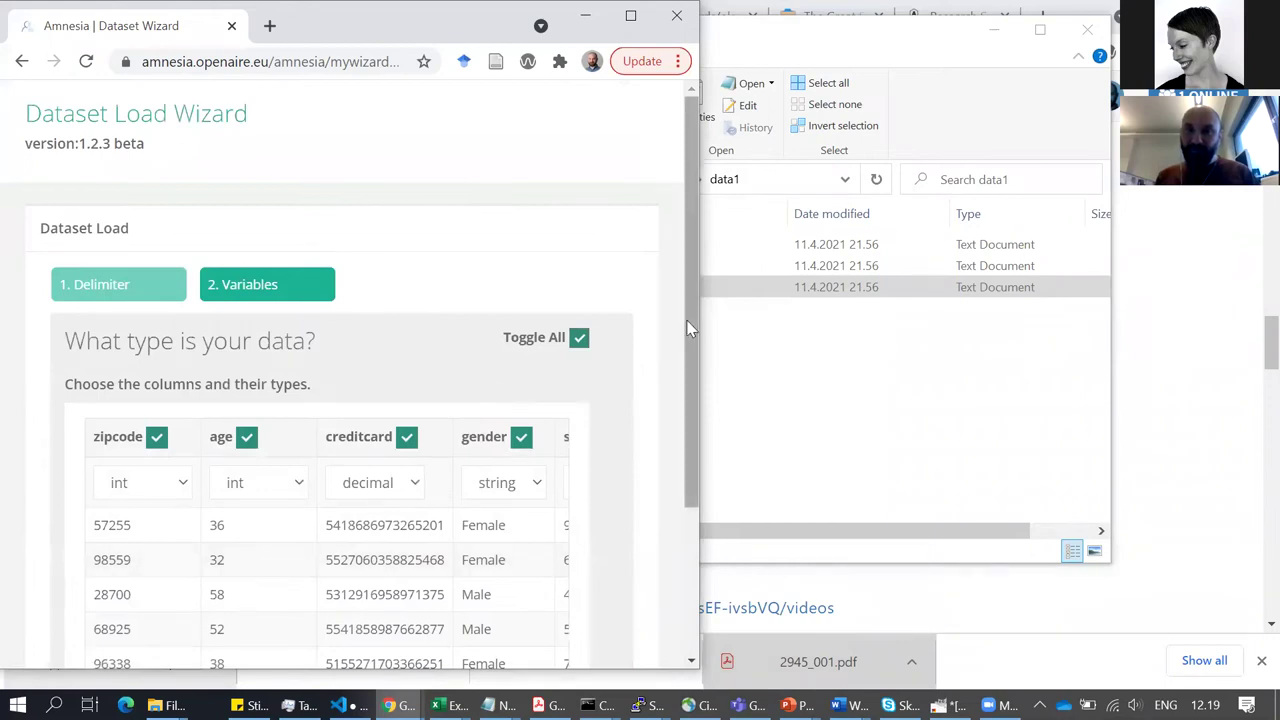
{"action": "left_click_drag", "start_coordinate": [688, 315], "coordinate": [685, 394]}
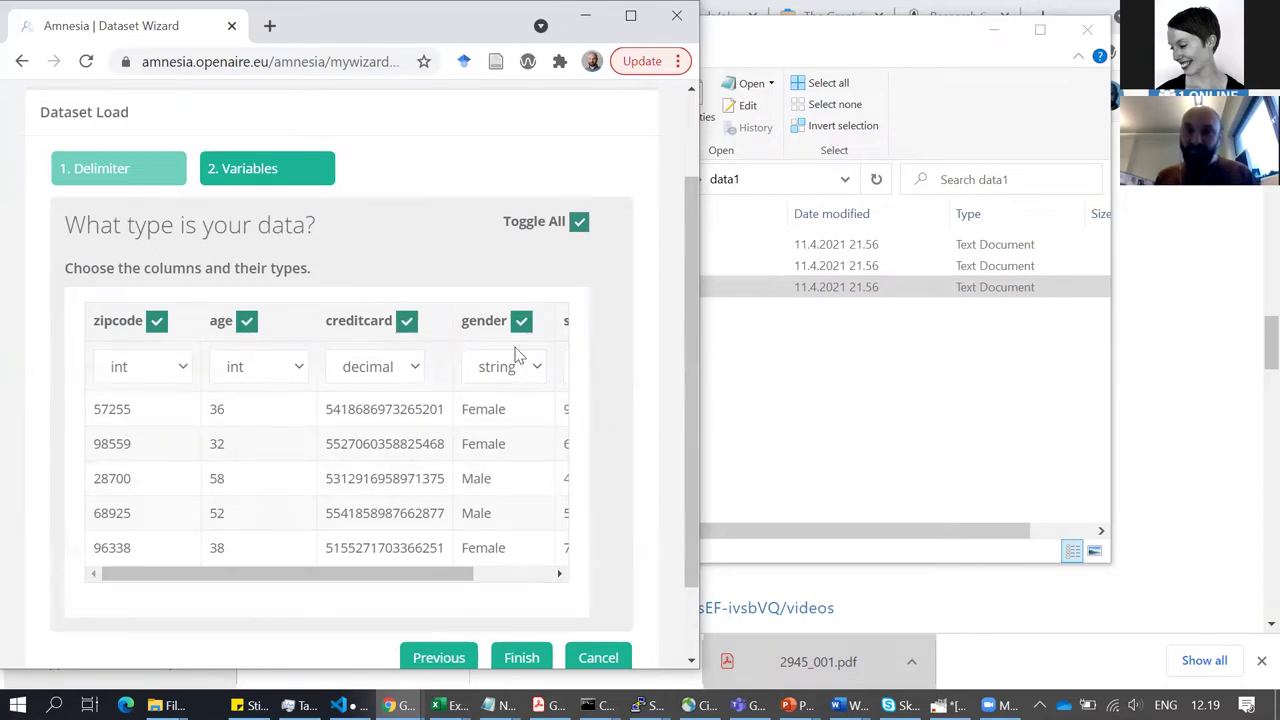
{"action": "left_click_drag", "start_coordinate": [455, 585], "coordinate": [533, 580]}
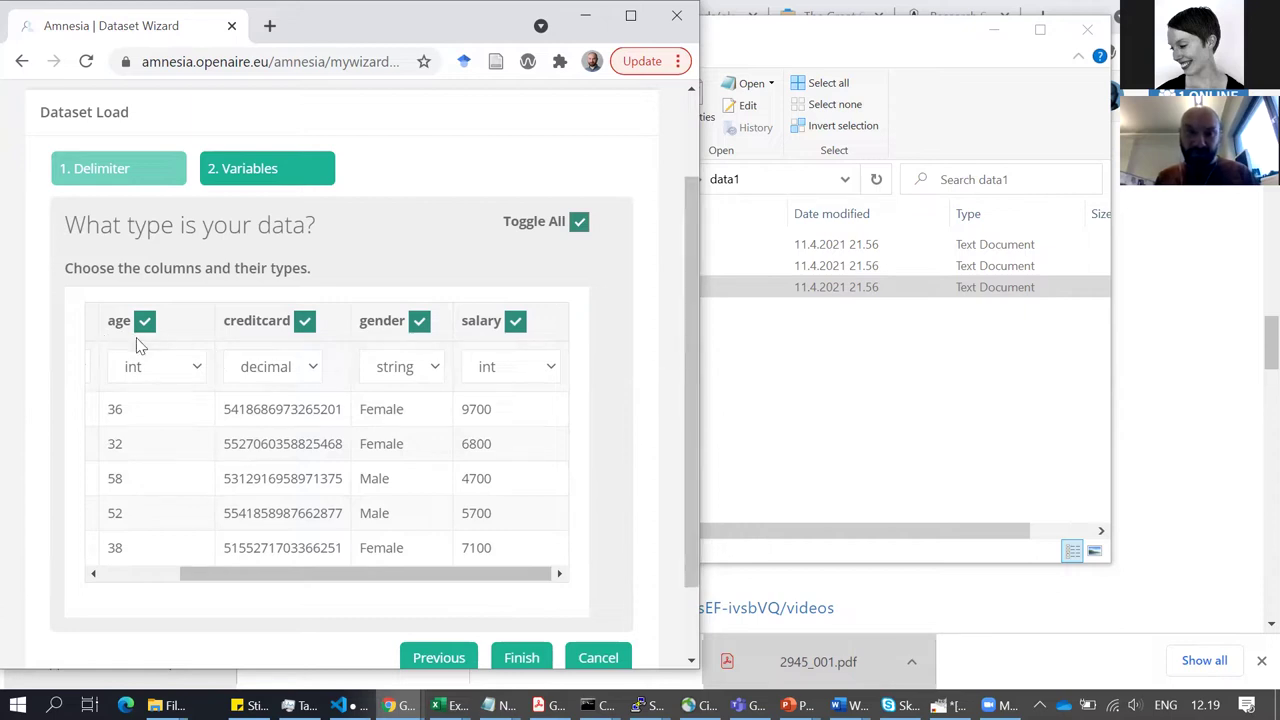
{"action": "left_click", "coordinate": [199, 372]}
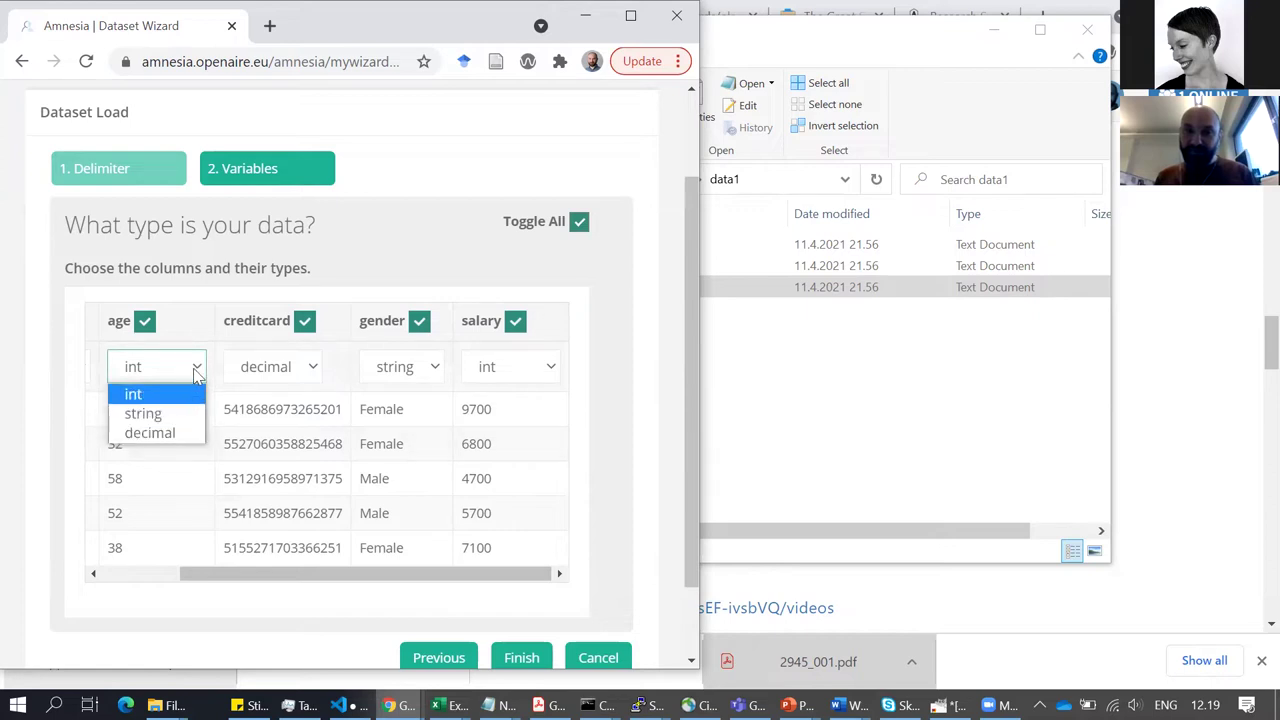
{"action": "left_click", "coordinate": [196, 360]}
{"action": "left_click_drag", "start_coordinate": [273, 573], "coordinate": [240, 577]}
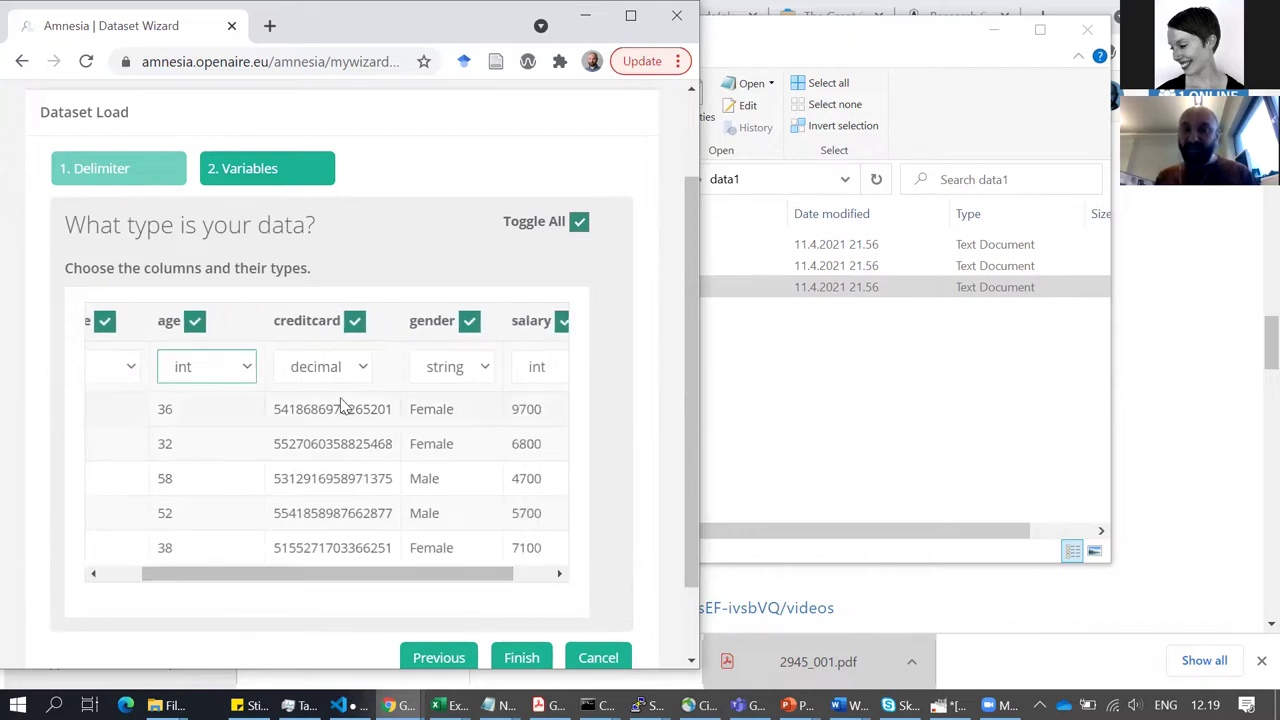
{"action": "left_click", "coordinate": [356, 322]}
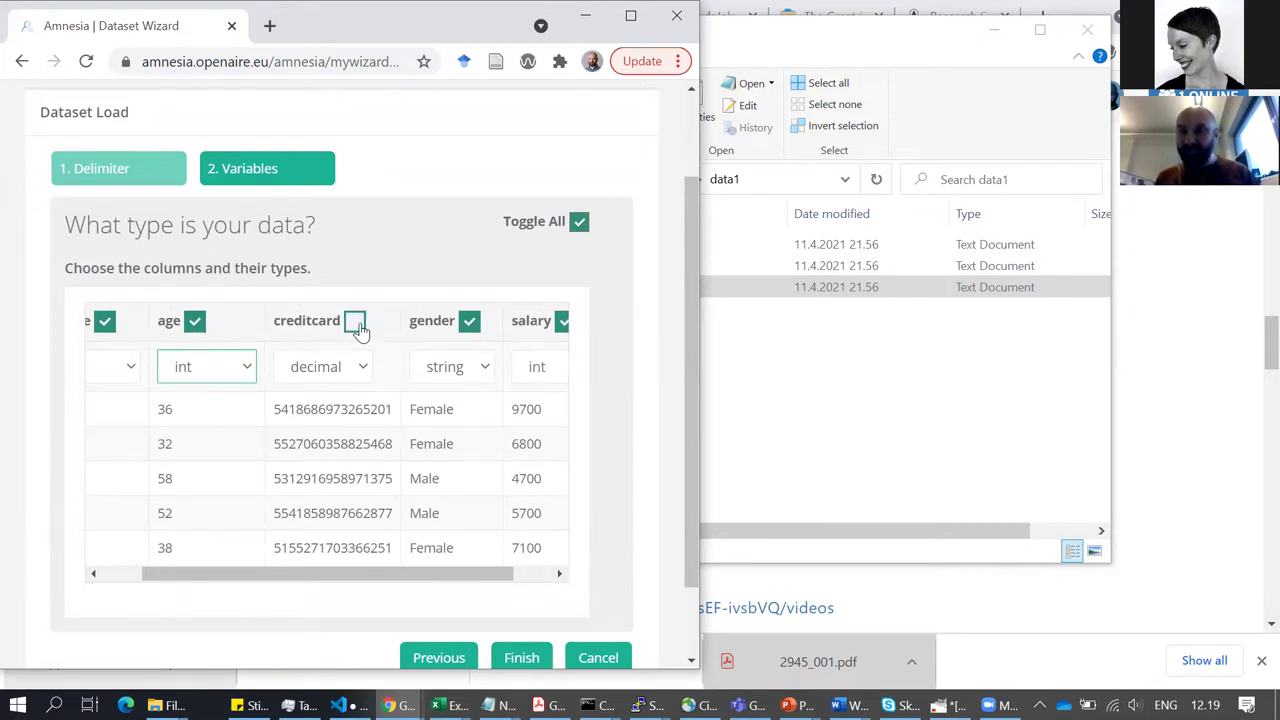
{"action": "left_click", "coordinate": [356, 322]}
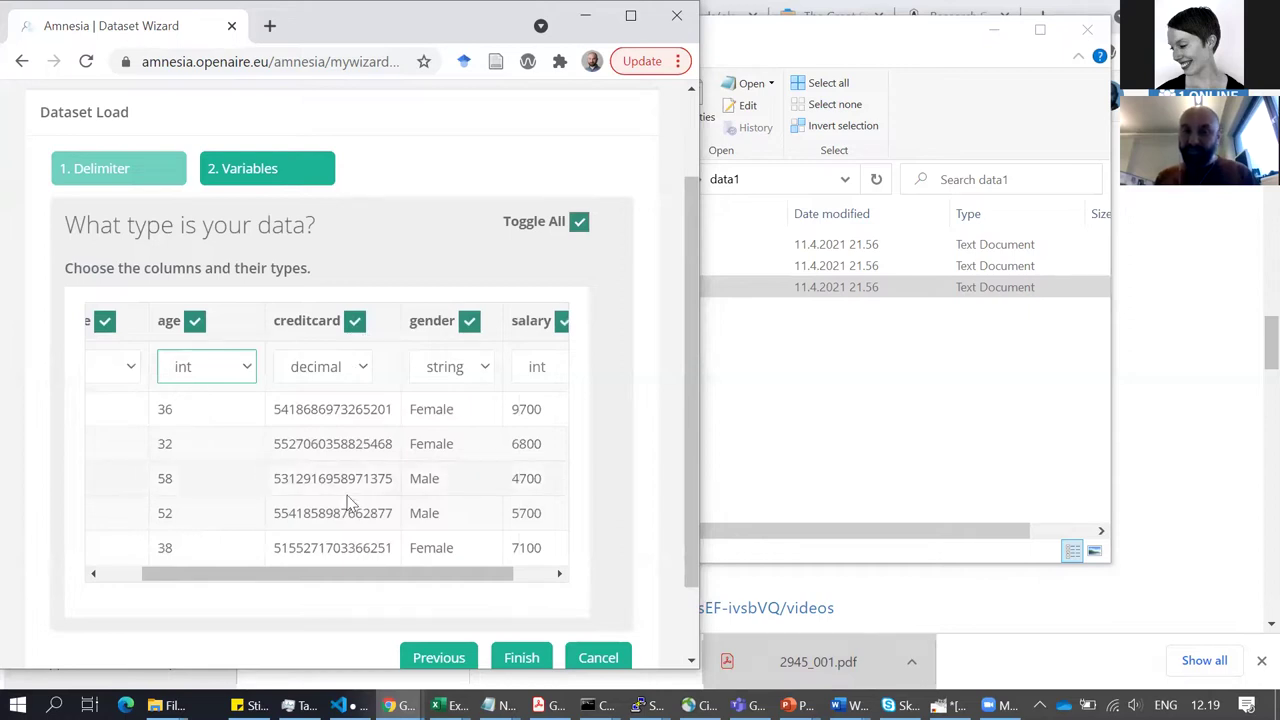
{"action": "left_click", "coordinate": [355, 322]}
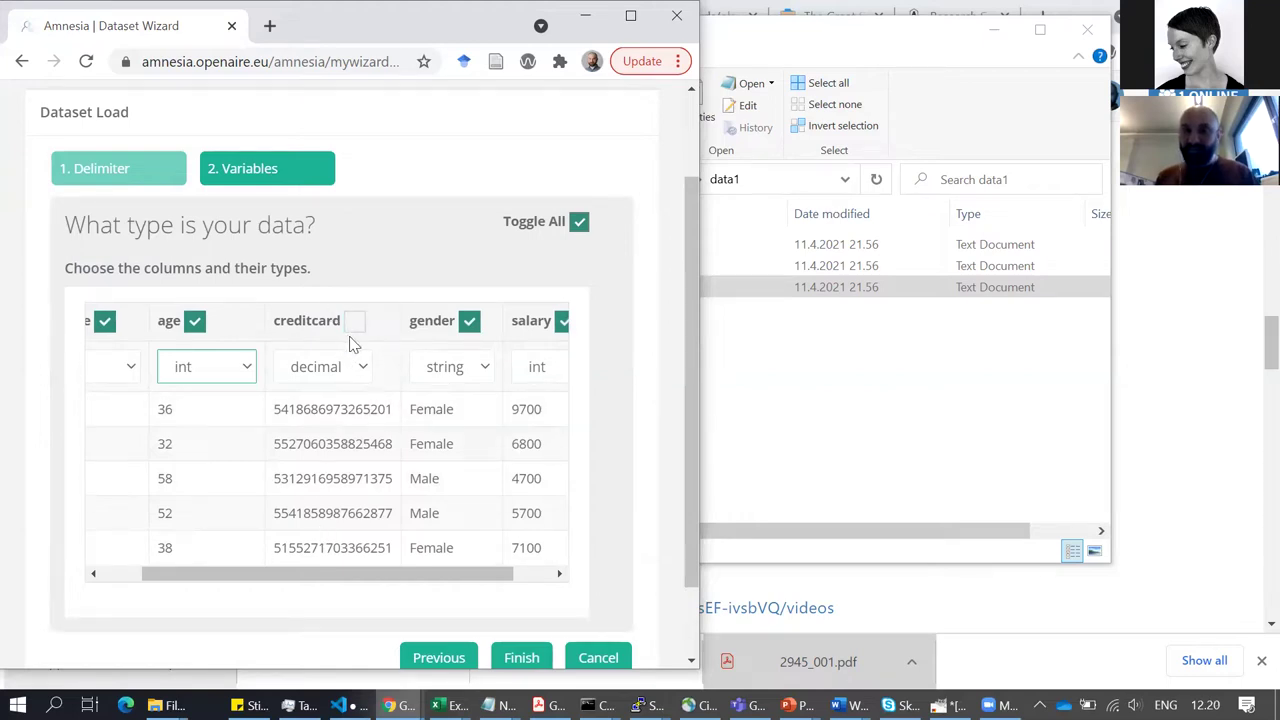
{"action": "left_click", "coordinate": [355, 322]}
{"action": "left_click_drag", "start_coordinate": [690, 250], "coordinate": [685, 314]}
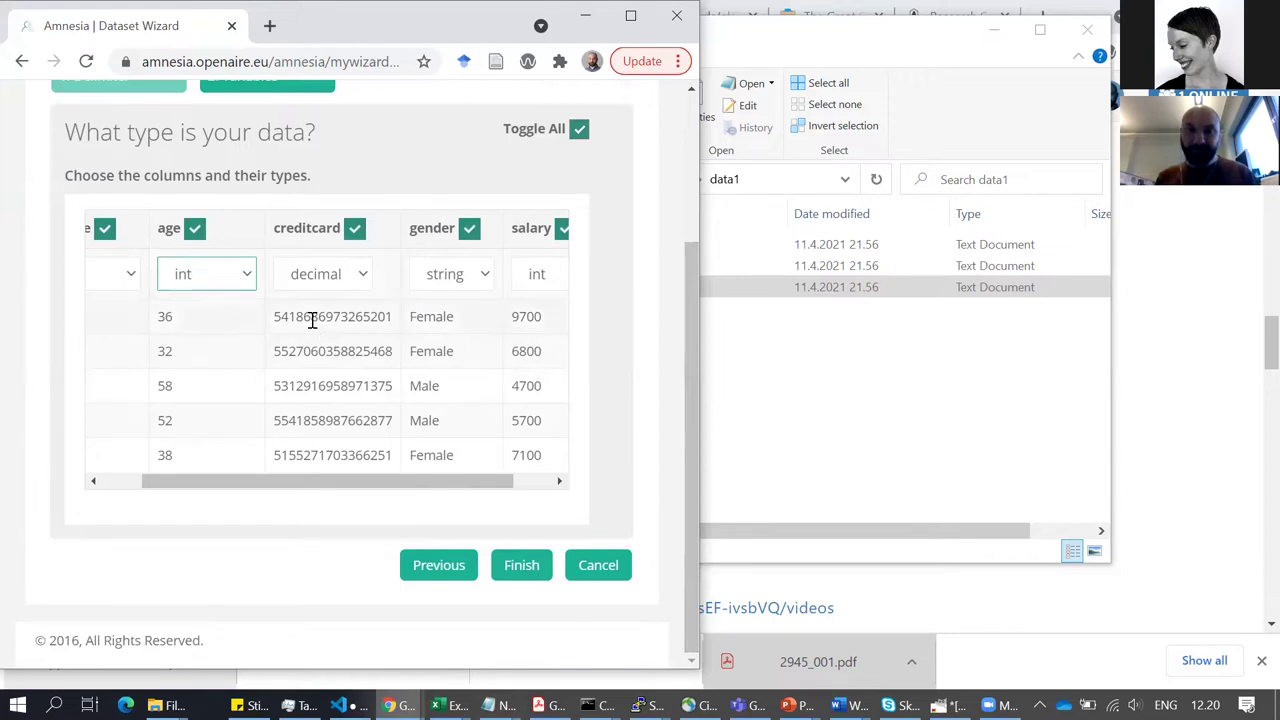
Step: Finish importing newData.txt and scroll through its 999-entry table of zipcode, age, creditcard, gender and salary
{"action": "left_click", "coordinate": [536, 566]}
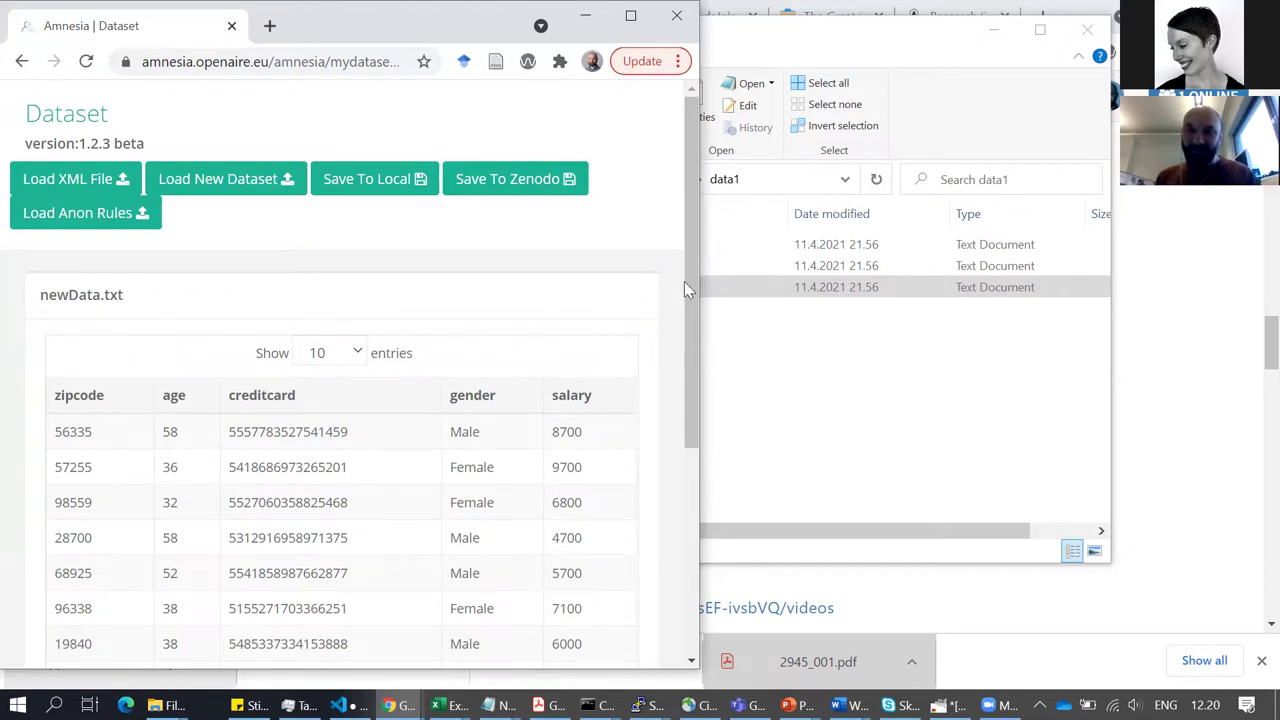
{"action": "scroll", "coordinate": [686, 329], "scroll_direction": "down", "scroll_amount": 2}
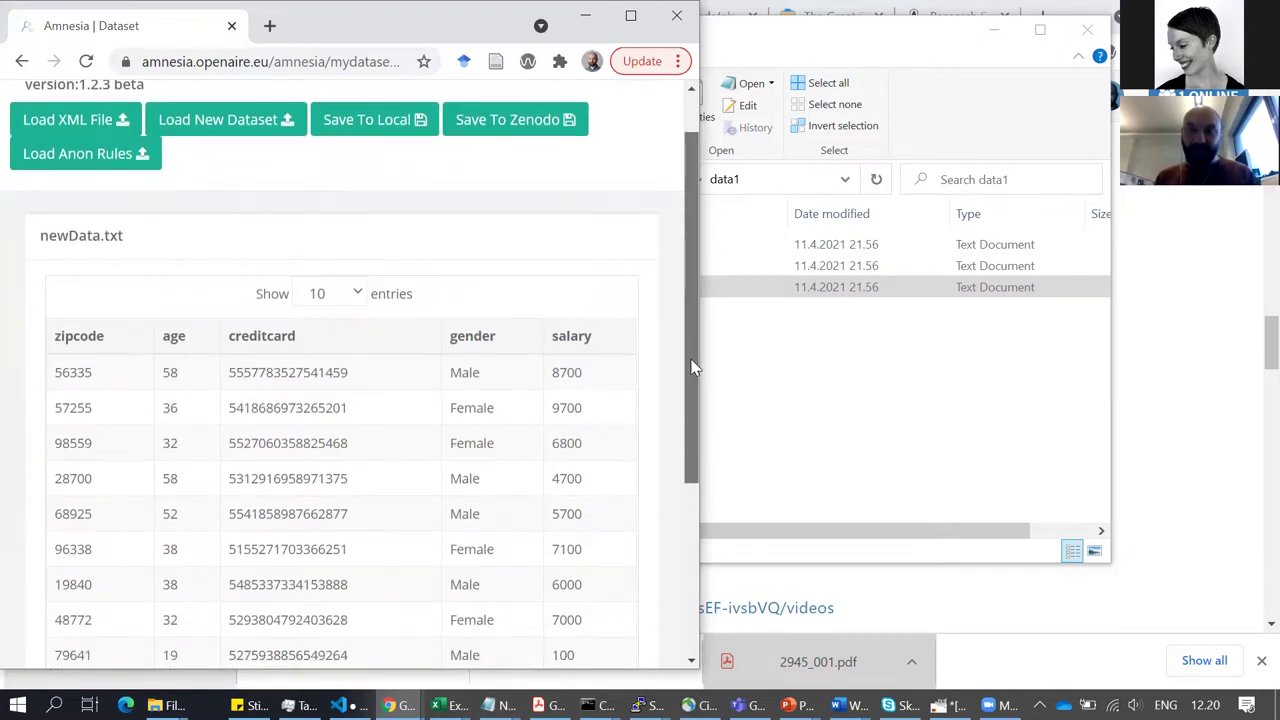
{"action": "scroll", "coordinate": [695, 368], "scroll_direction": "down", "scroll_amount": 2}
{"action": "scroll", "coordinate": [703, 316], "scroll_direction": "down", "scroll_amount": 2}
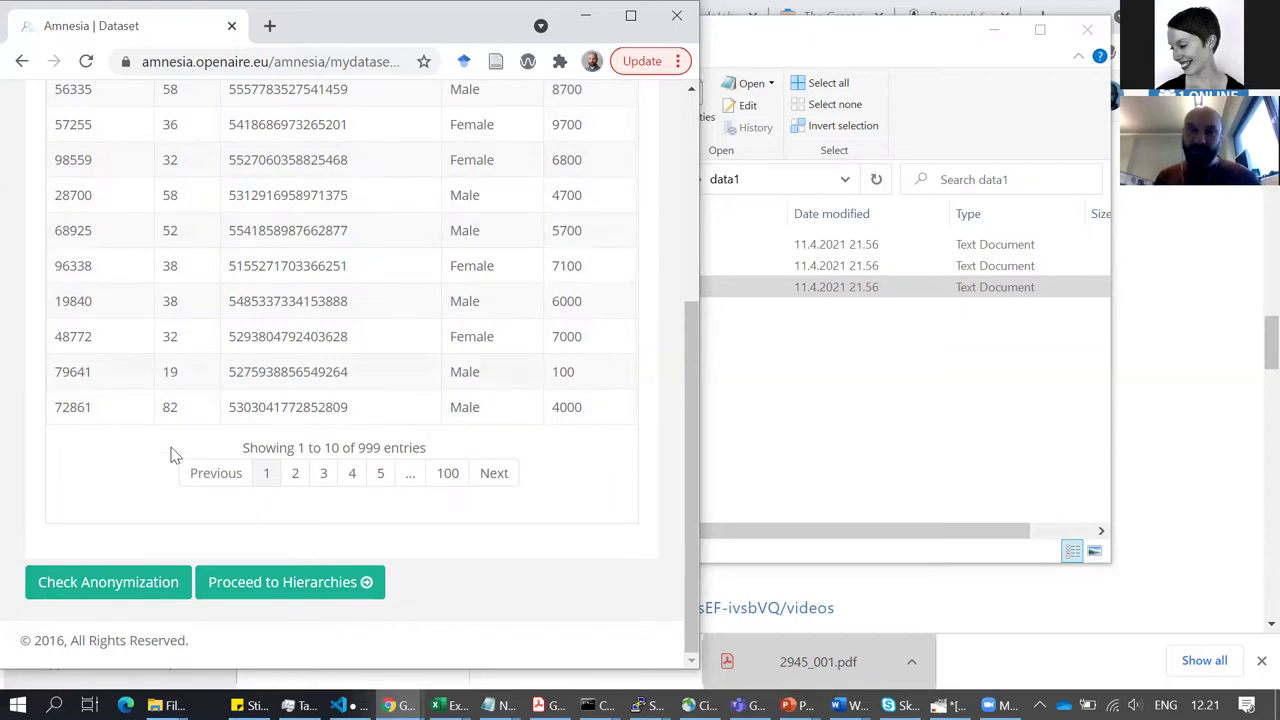
Step: Set up an anonymity check on the age attribute alone with K set to 5
{"action": "left_click", "coordinate": [137, 584]}
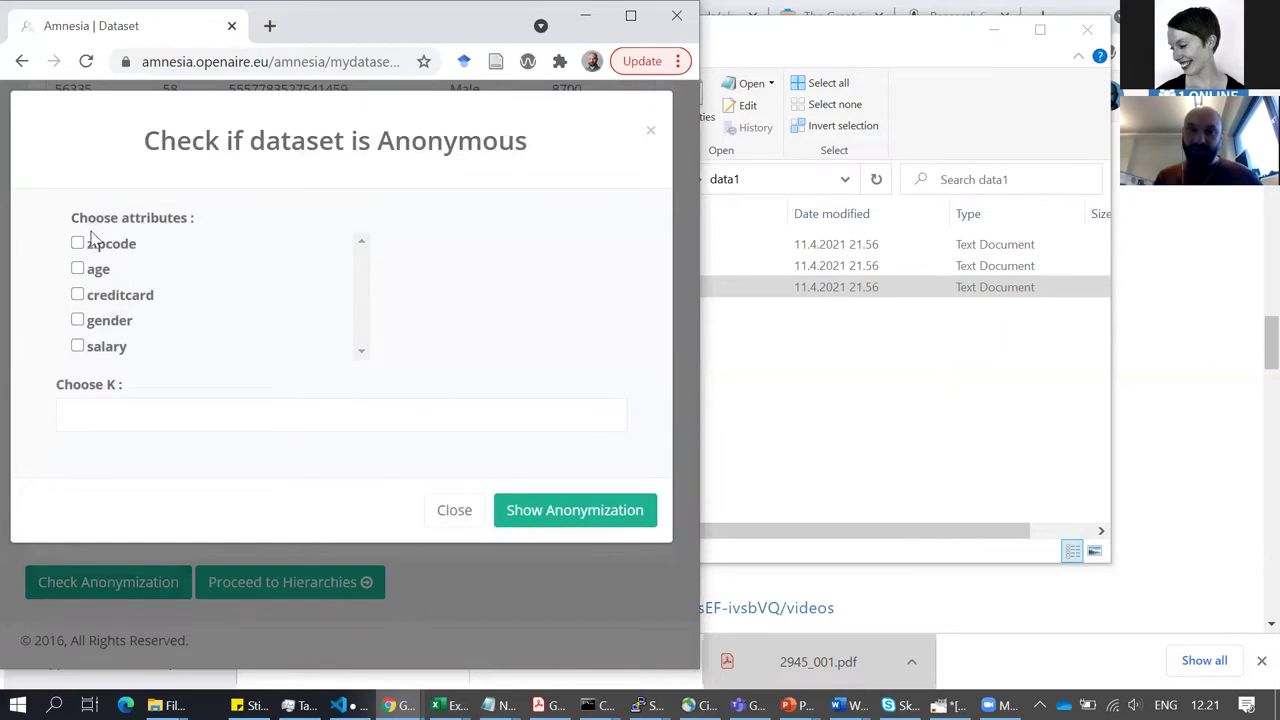
{"action": "left_click", "coordinate": [92, 272]}
{"action": "left_click", "coordinate": [116, 410]}
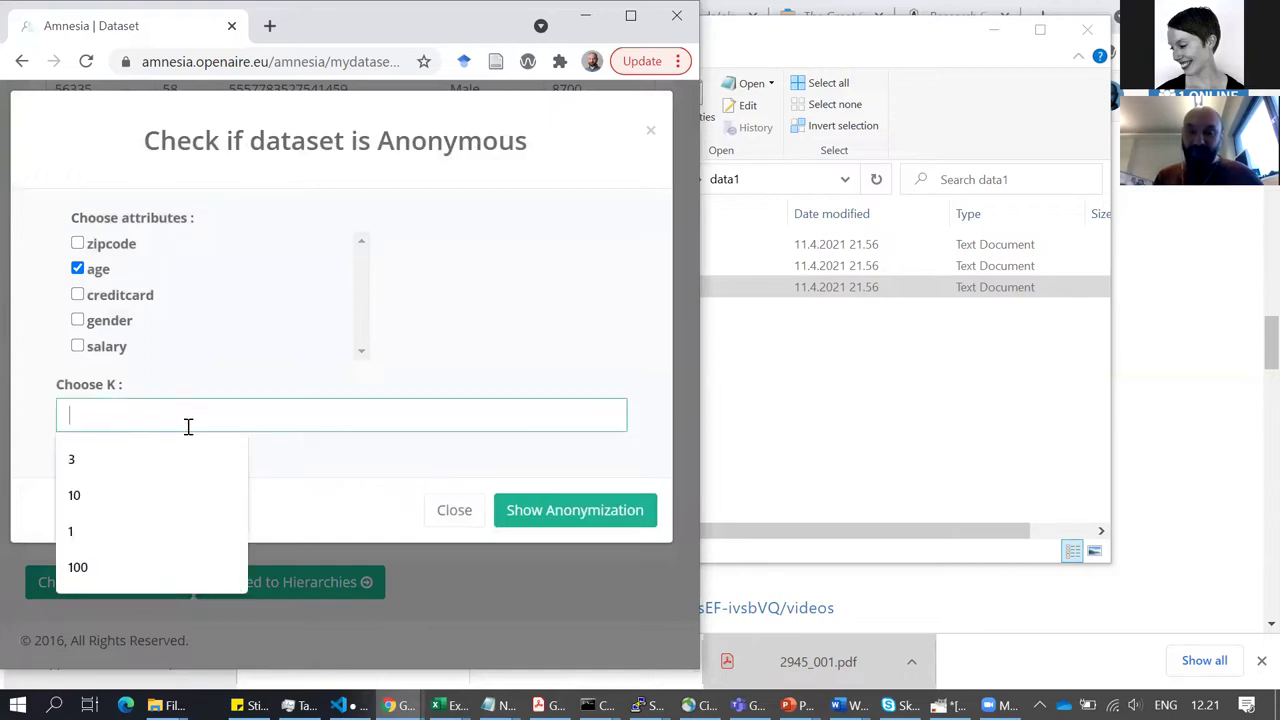
{"action": "type", "text": "5"}
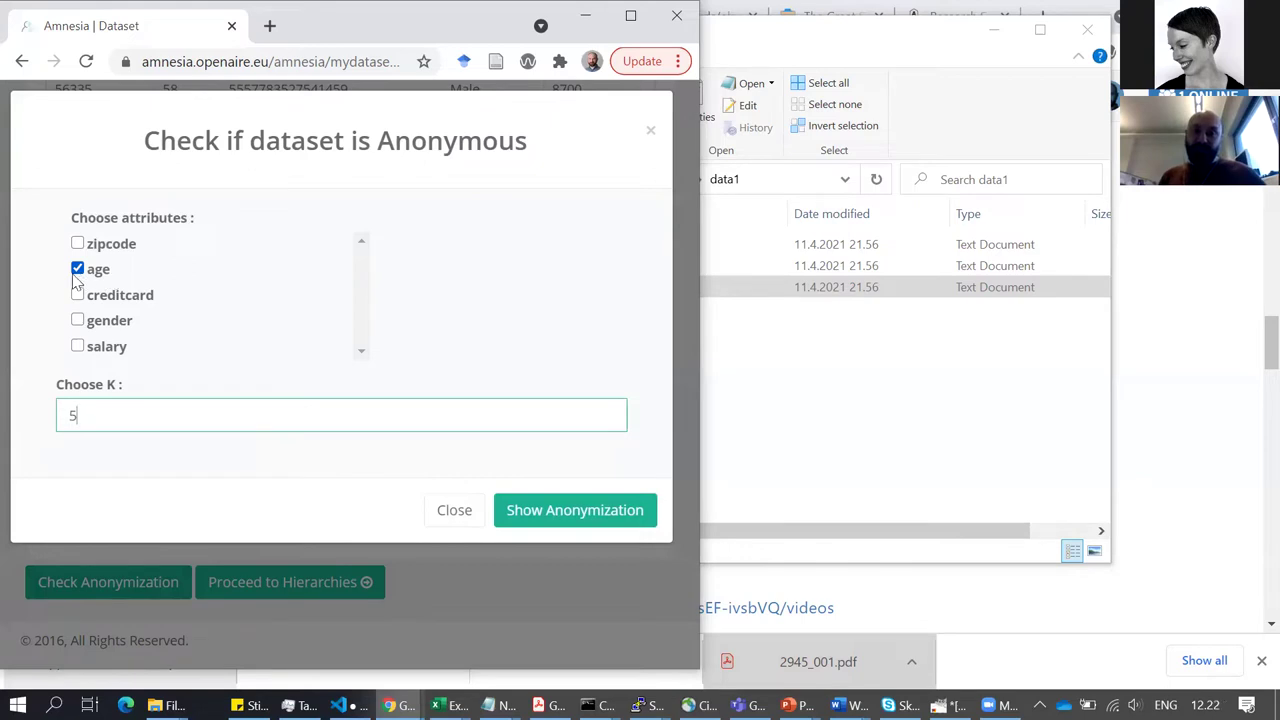
Step: Run the age check with K 5, which shows age anonymous for k 6 at 100%, then close the result
{"action": "left_click", "coordinate": [571, 511]}
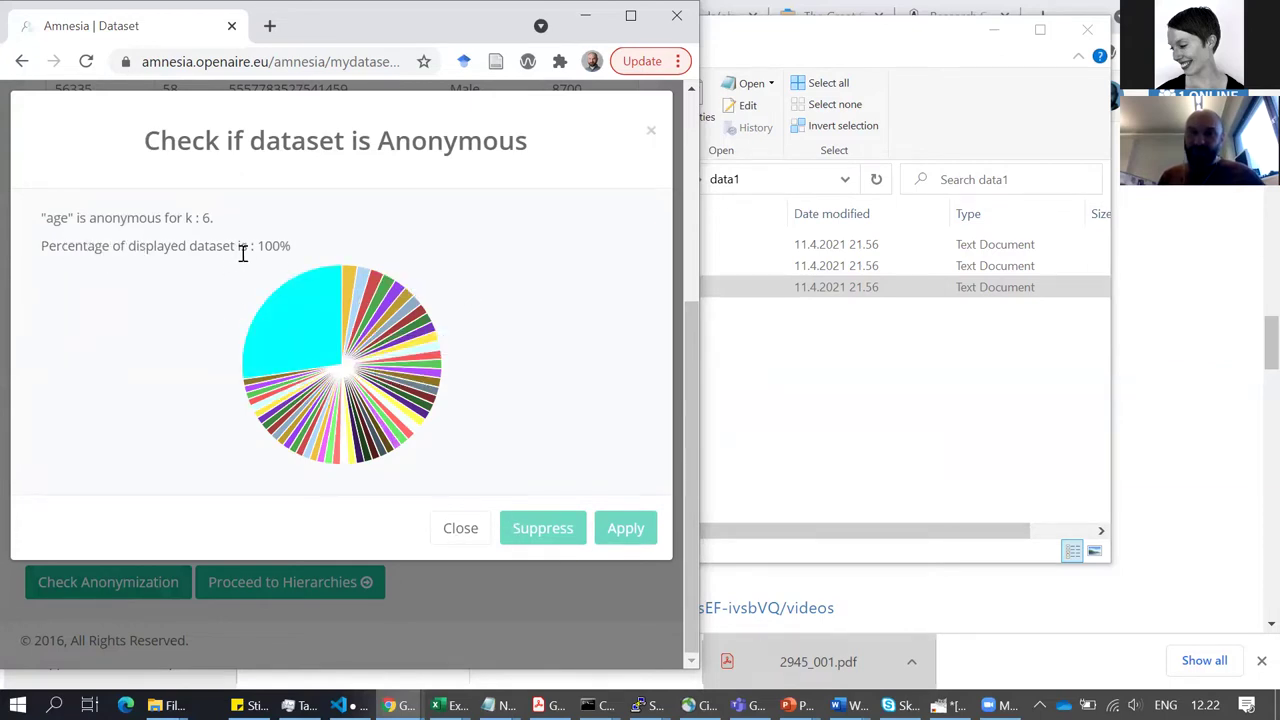
{"action": "left_click", "coordinate": [462, 530]}
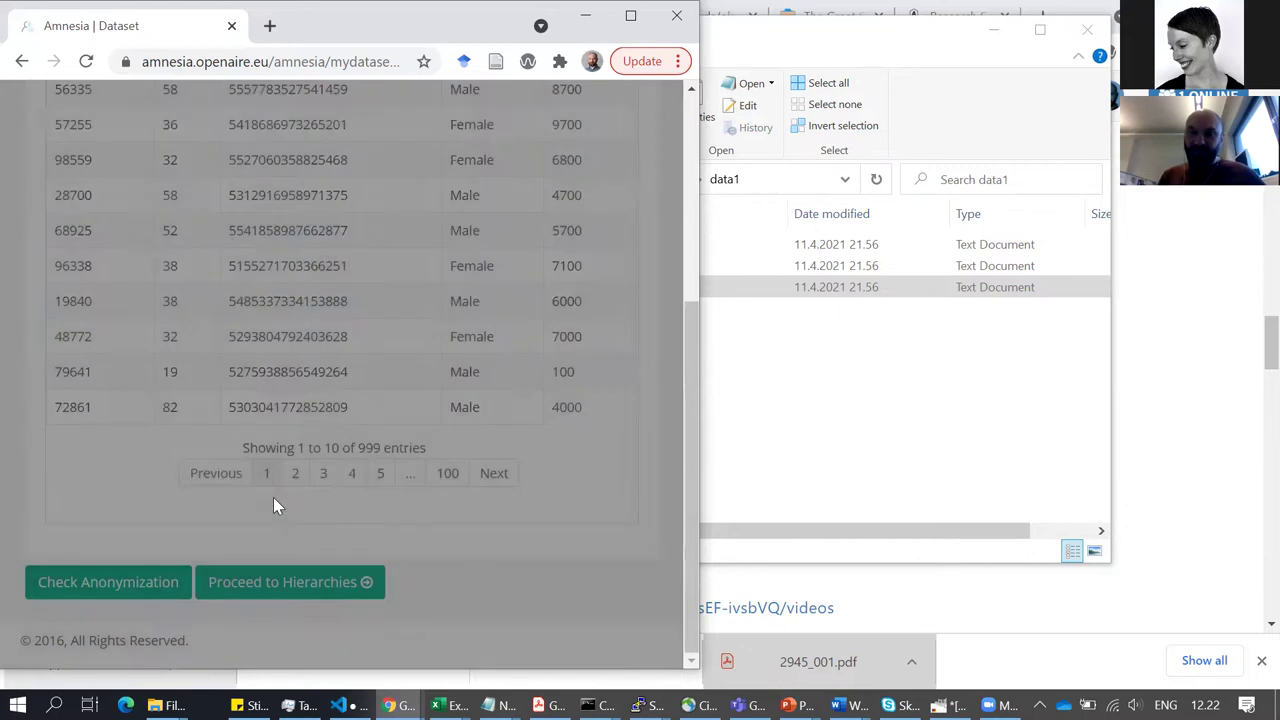
Step: Rerun the age check with K 10, which shows 17.02% must be suppressed, then close the result
{"action": "left_click", "coordinate": [155, 600]}
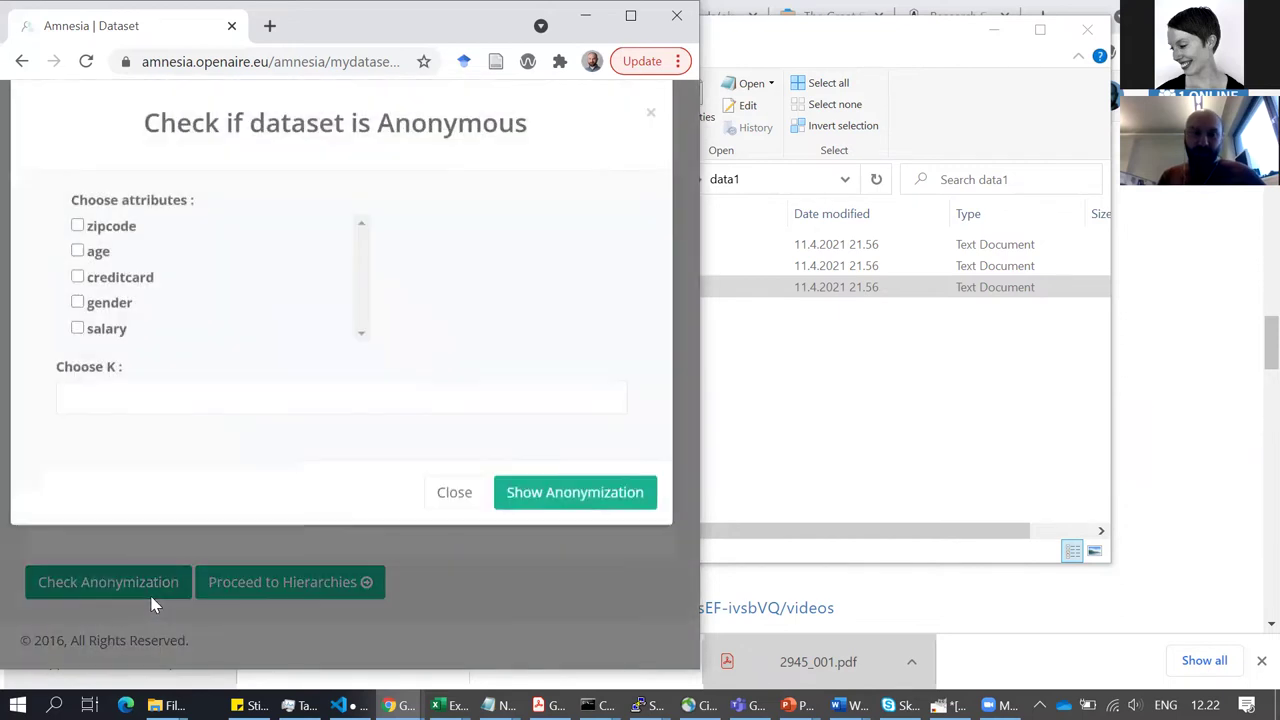
{"action": "left_click", "coordinate": [96, 272]}
{"action": "left_click", "coordinate": [117, 411]}
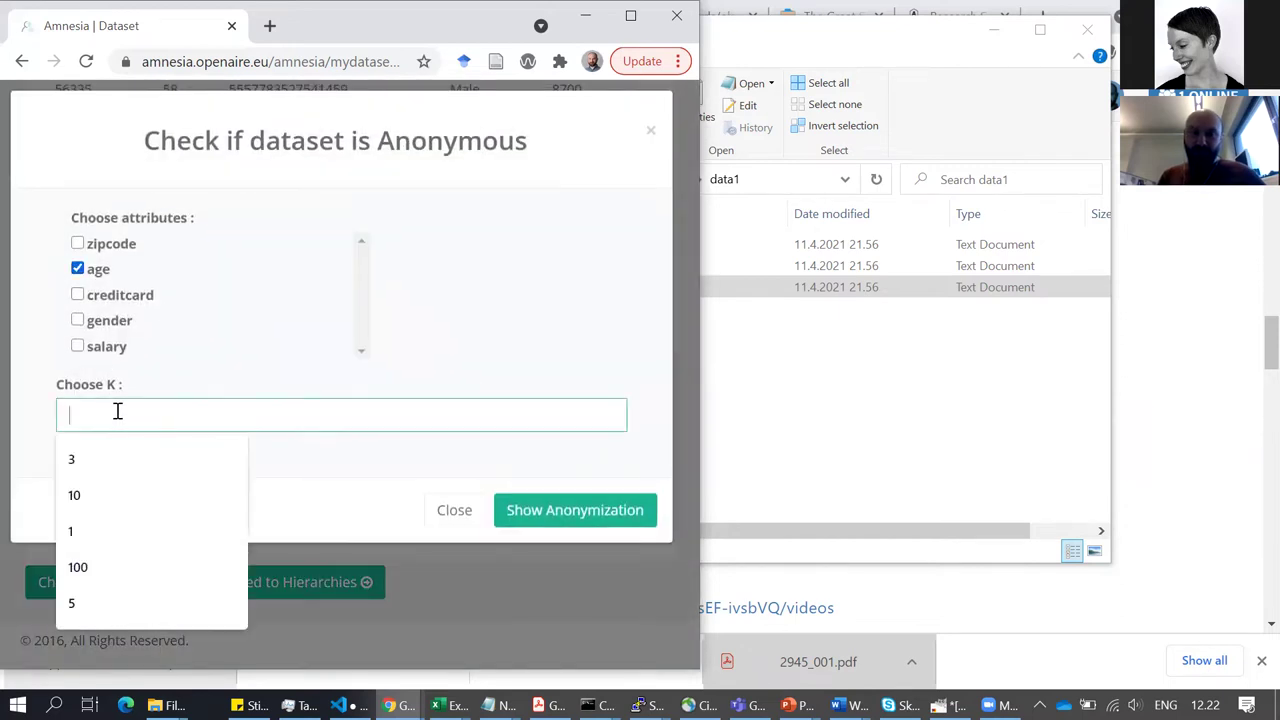
{"action": "type", "text": "10"}
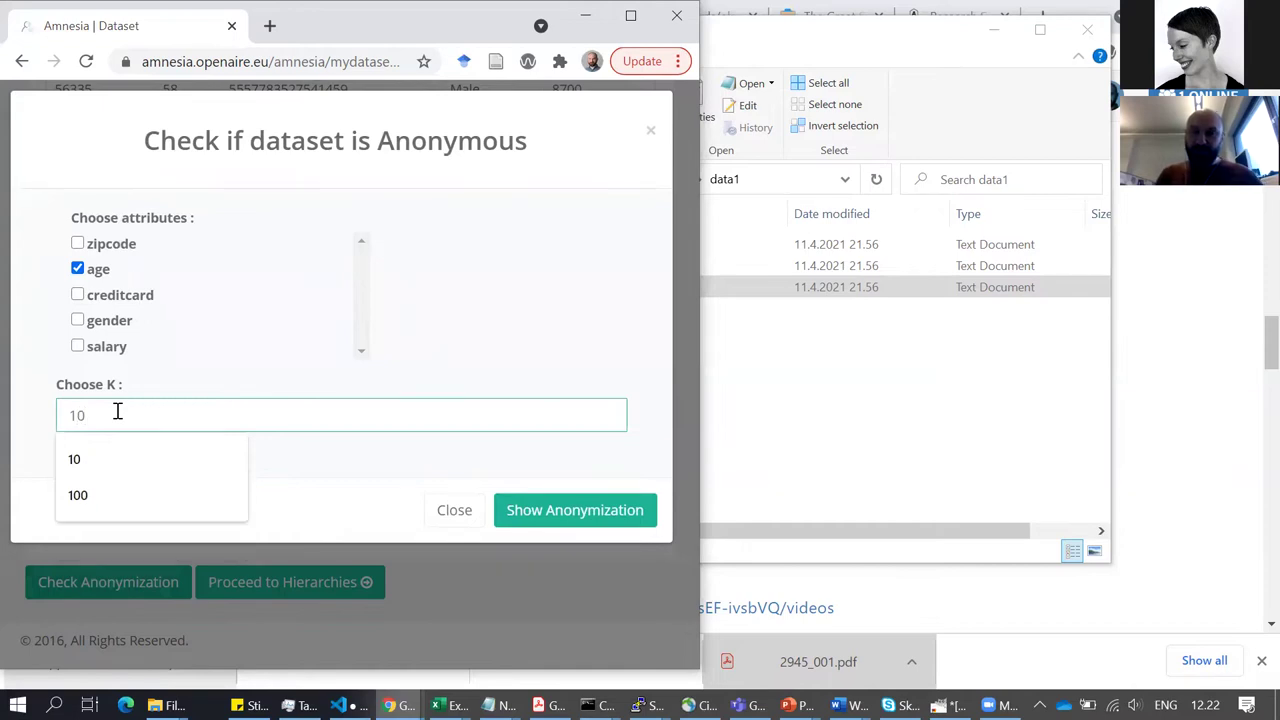
{"action": "left_click", "coordinate": [568, 514]}
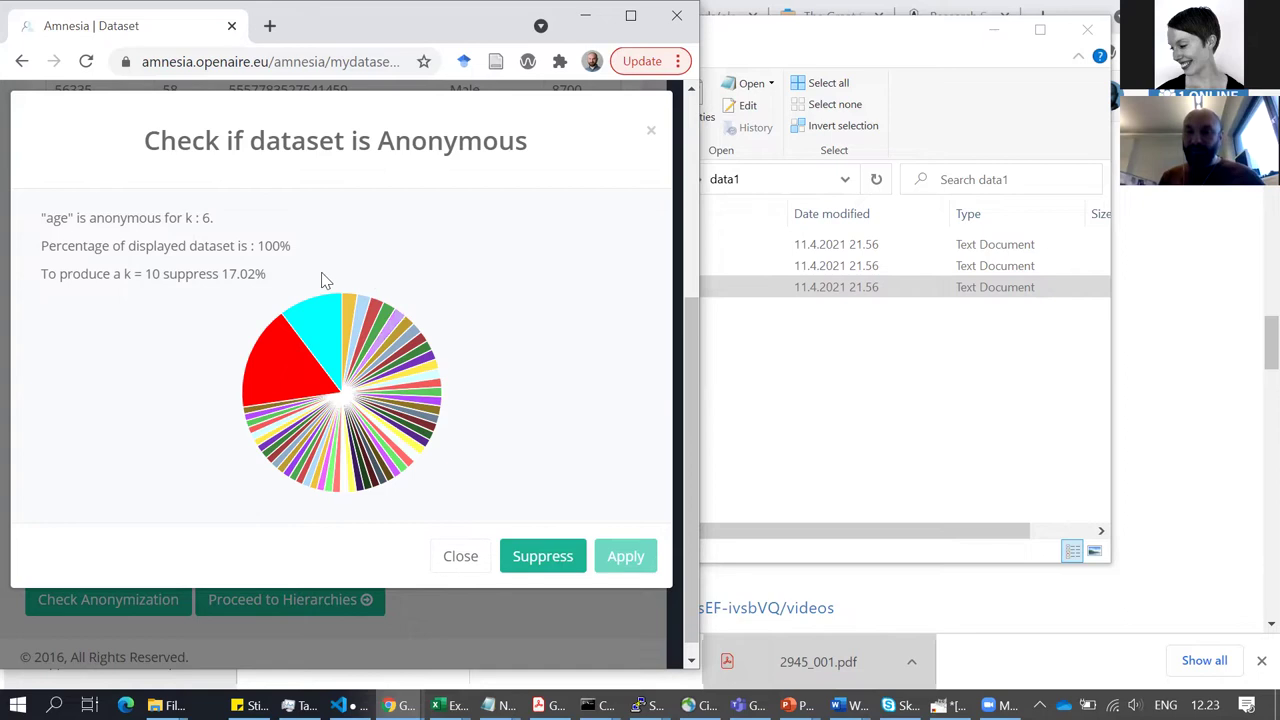
{"action": "left_click", "coordinate": [472, 557]}
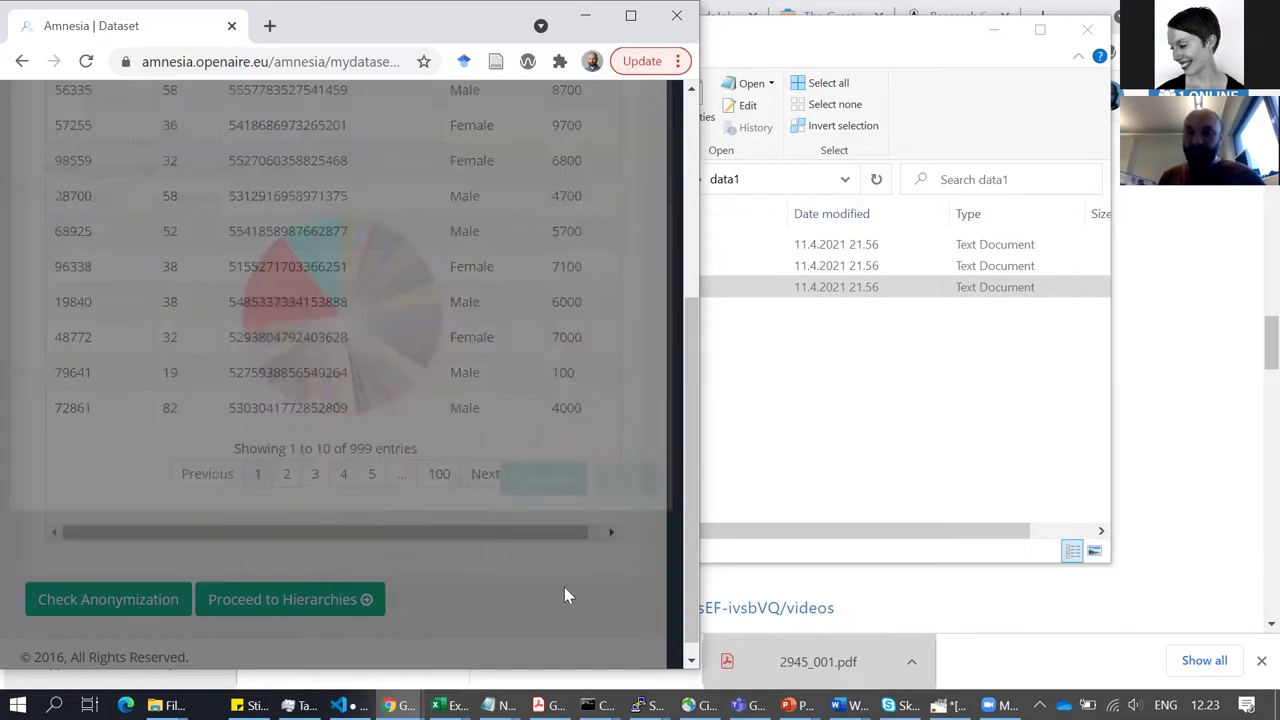